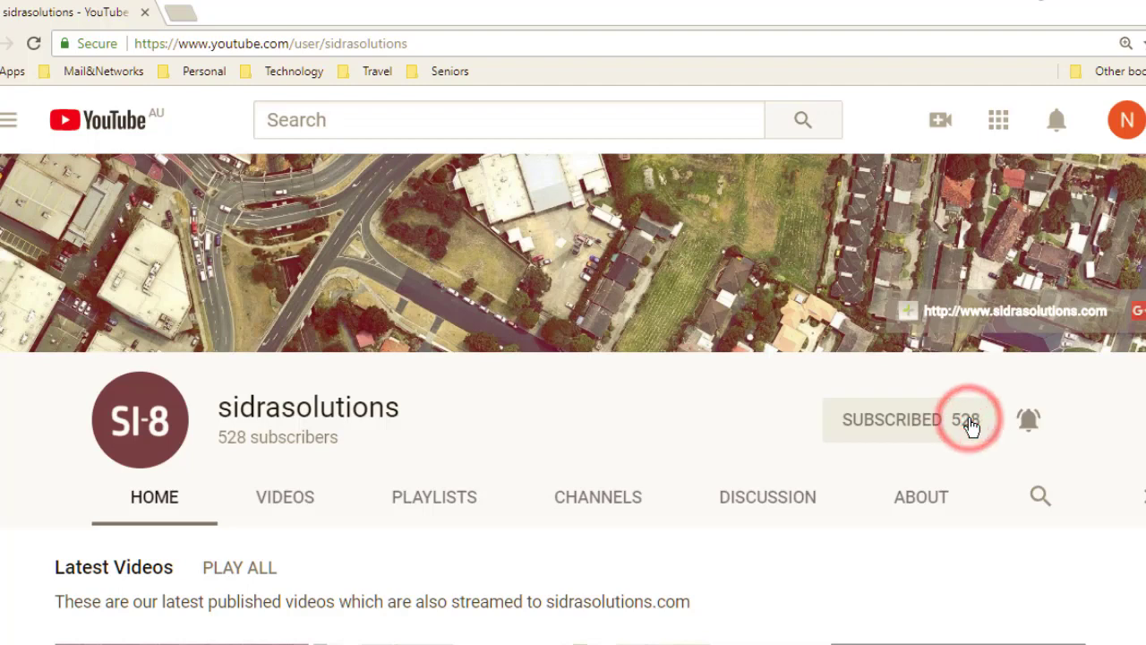
Turn on the notification bell for the sidrasolutions YouTube channel.
{"action": "left_click", "coordinate": [1030, 426]}
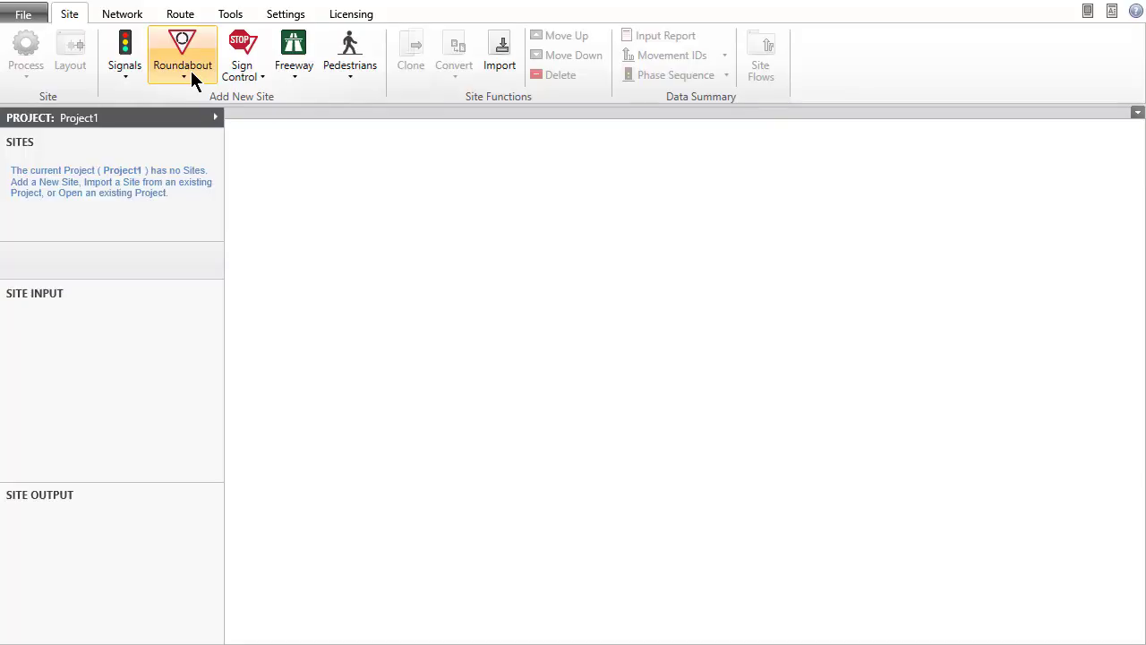
Add a Roundabout (Unsignalised) 2-lane site, Site1, from the Roundabout dropdown.
{"action": "left_click", "coordinate": [191, 71]}
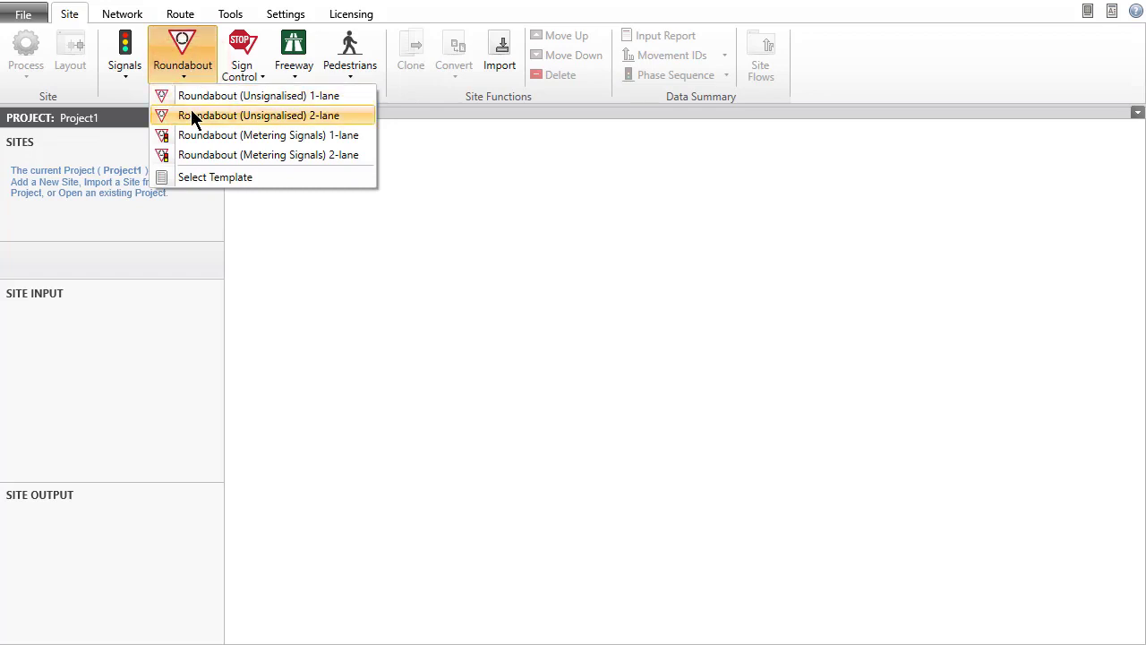
{"action": "left_click", "coordinate": [190, 114]}
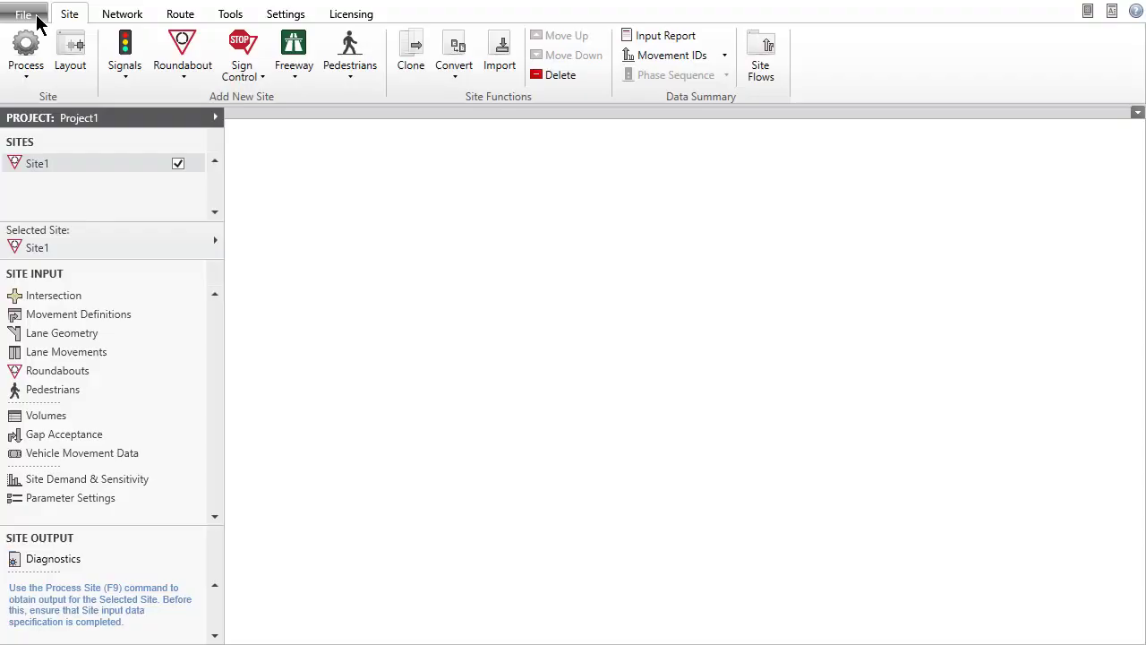
Save the project via File > Save as 'Site Input 1L' in the Intersection Input LH folder.
{"action": "left_click", "coordinate": [27, 13]}
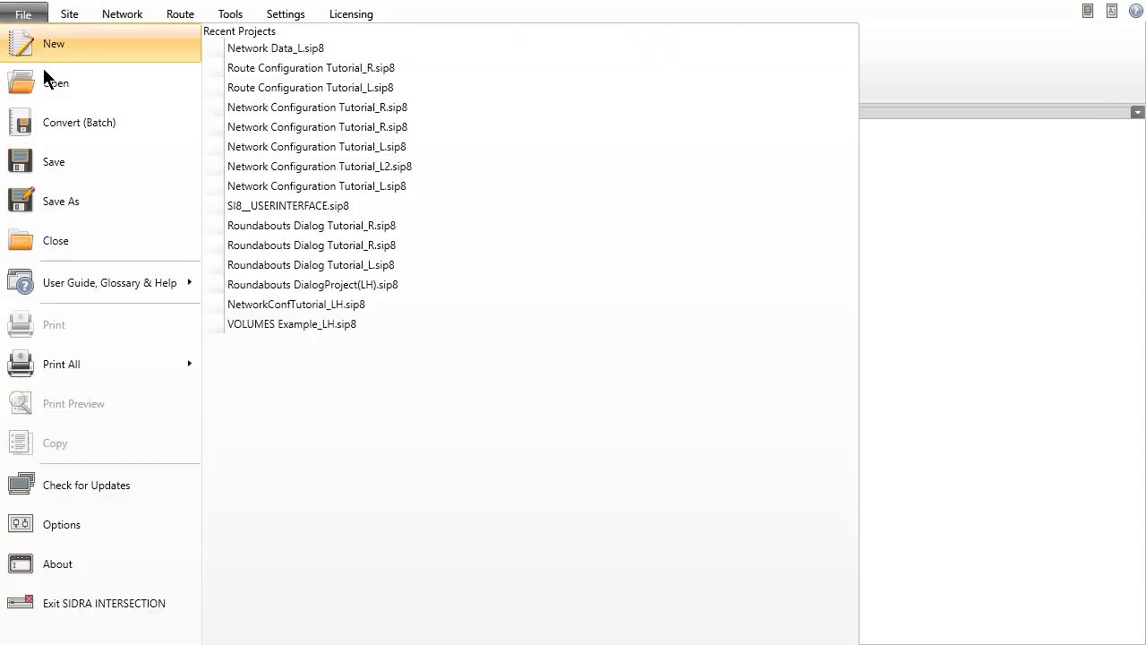
{"action": "left_click", "coordinate": [45, 161]}
{"action": "type", "text": "Site Input 1"}
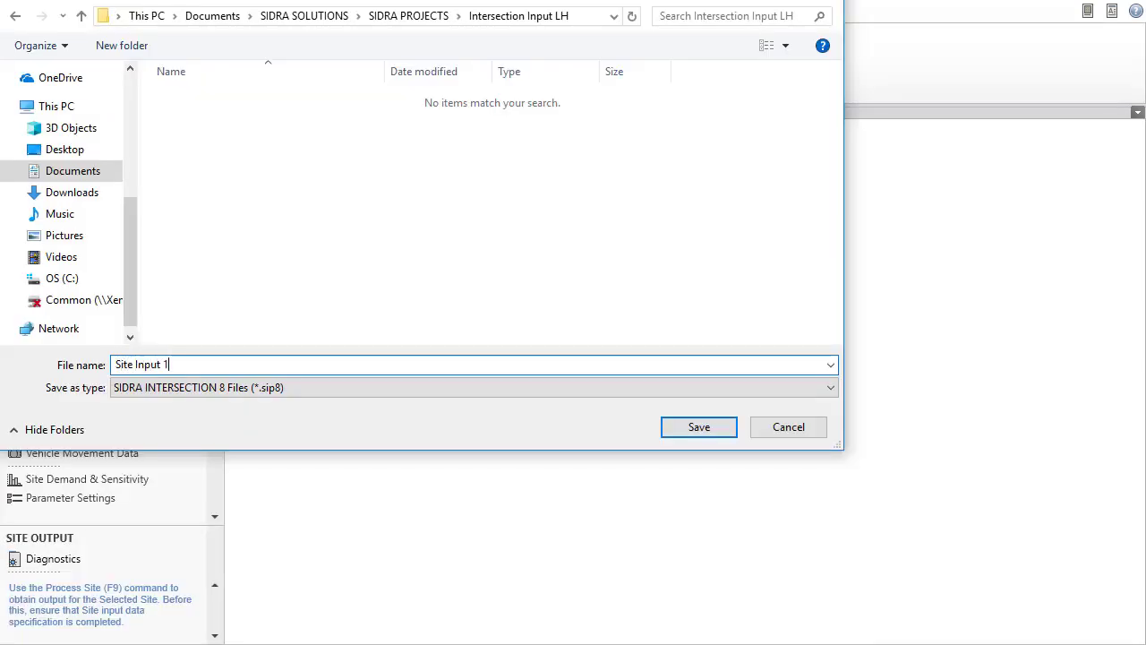
{"action": "type", "text": "L"}
{"action": "left_click", "coordinate": [719, 427]}
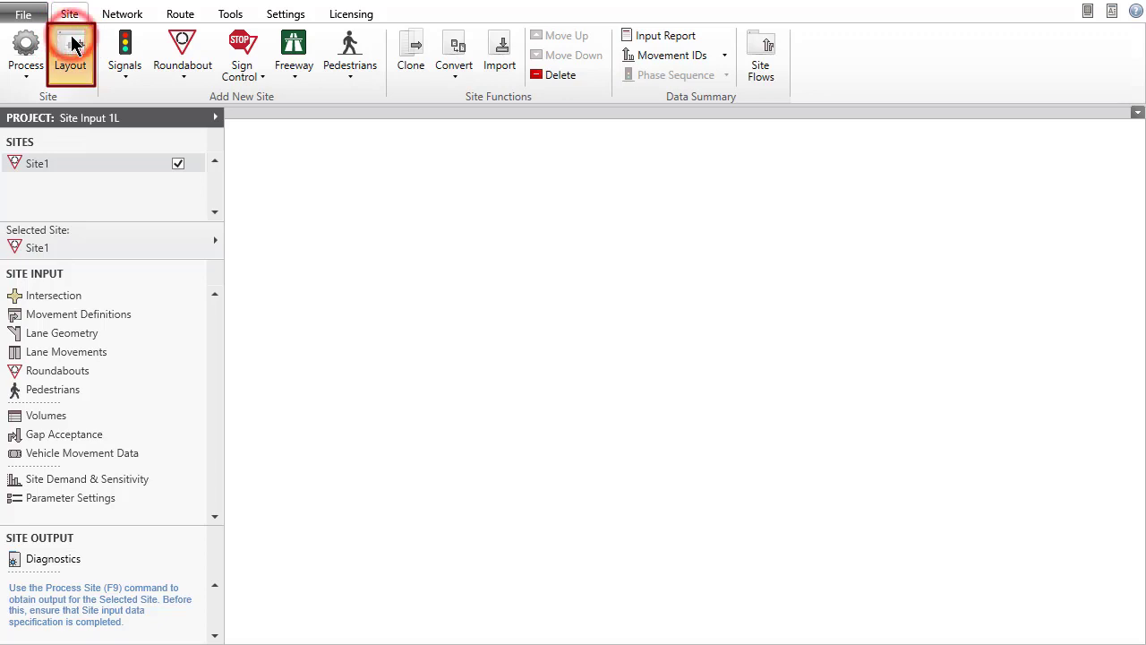
{"action": "left_click", "coordinate": [71, 49]}
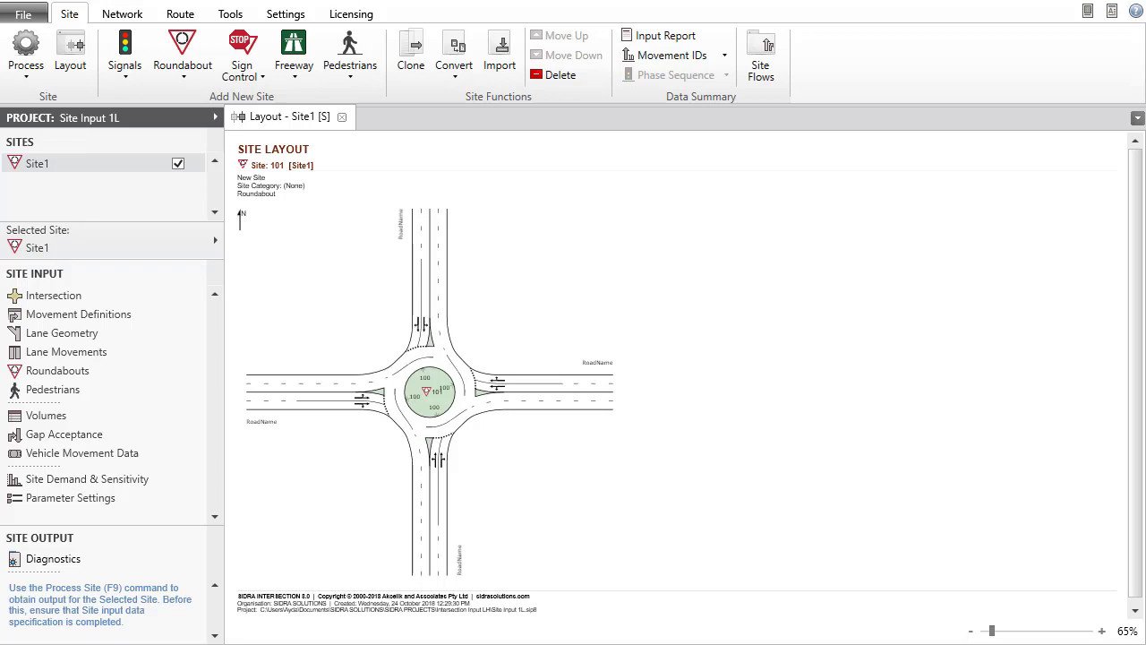
{"action": "key", "text": "ctrl+F4"}
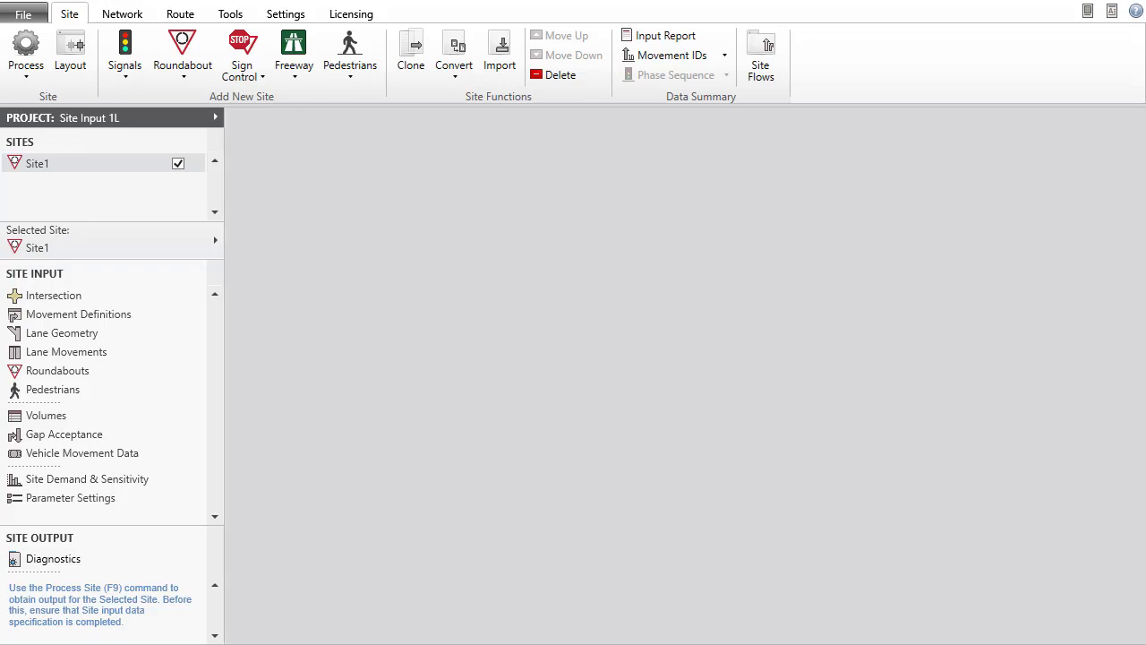
Open Site1's Intersection dialog (Site ID 101, 'New Site') and toggle Dialog Tips on and off.
{"action": "left_click", "coordinate": [136, 297]}
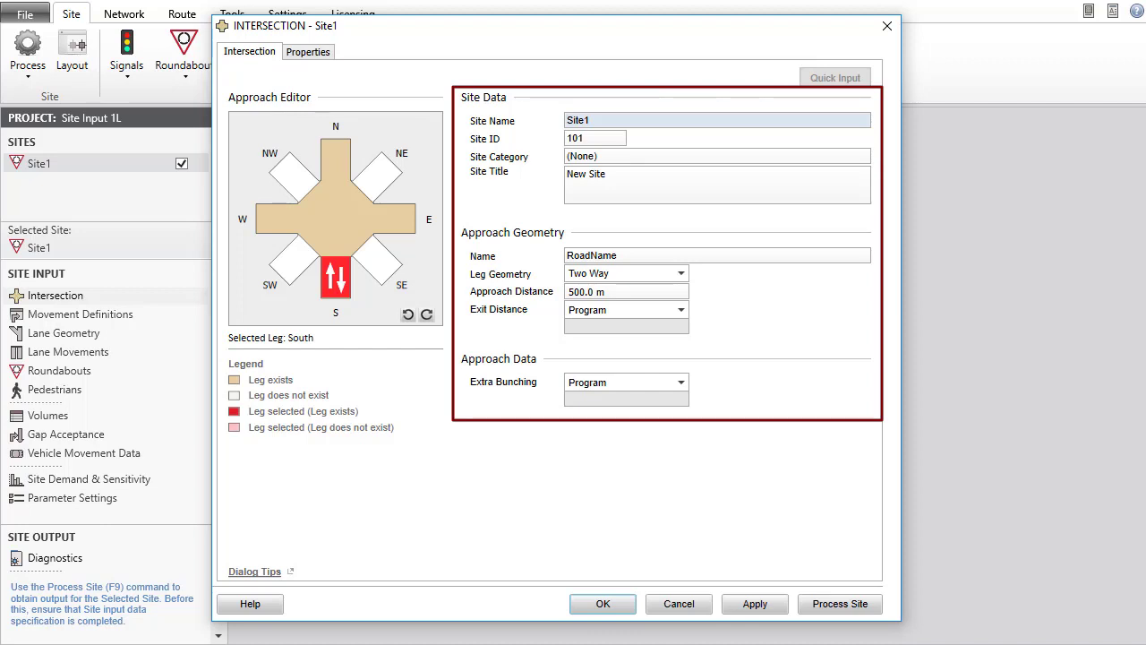
{"action": "left_click", "coordinate": [279, 573]}
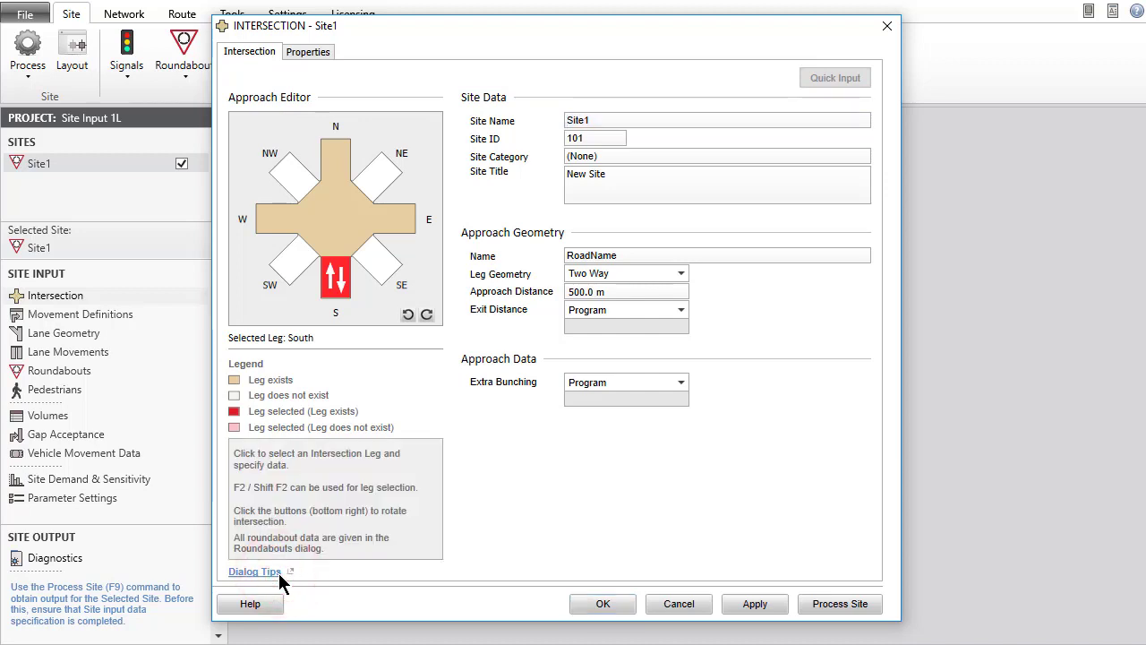
{"action": "left_click", "coordinate": [279, 573]}
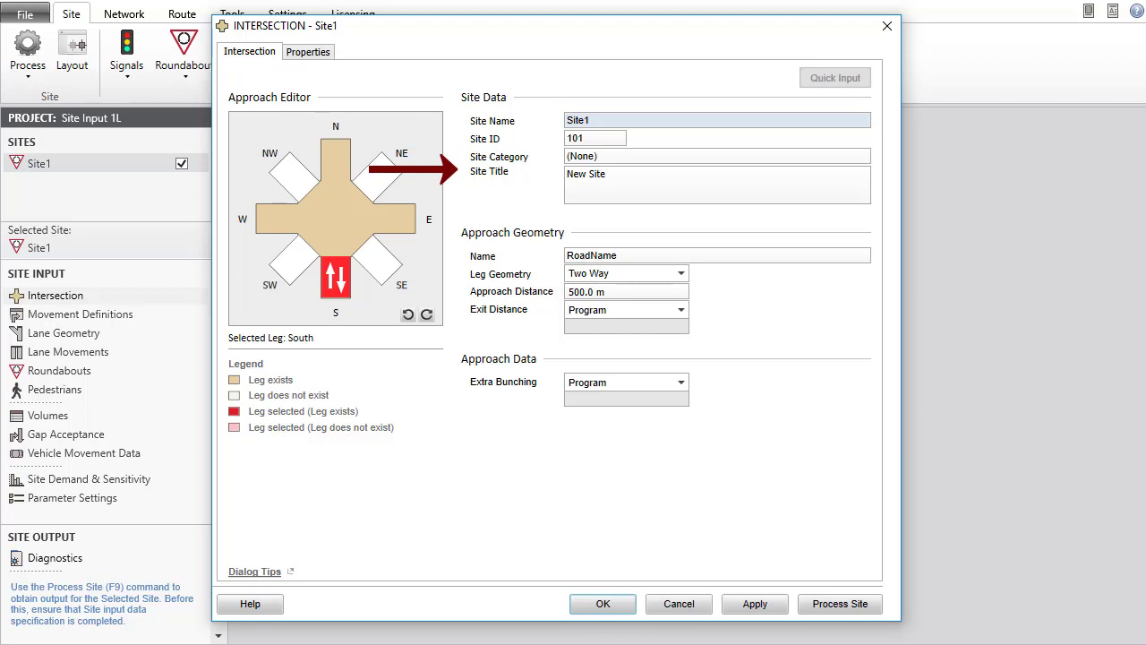
Enter Site Name 'Roundabout 1L', choose Existing Design category, and paste the three-leg roundabout title.
{"action": "double_click", "coordinate": [578, 120]}
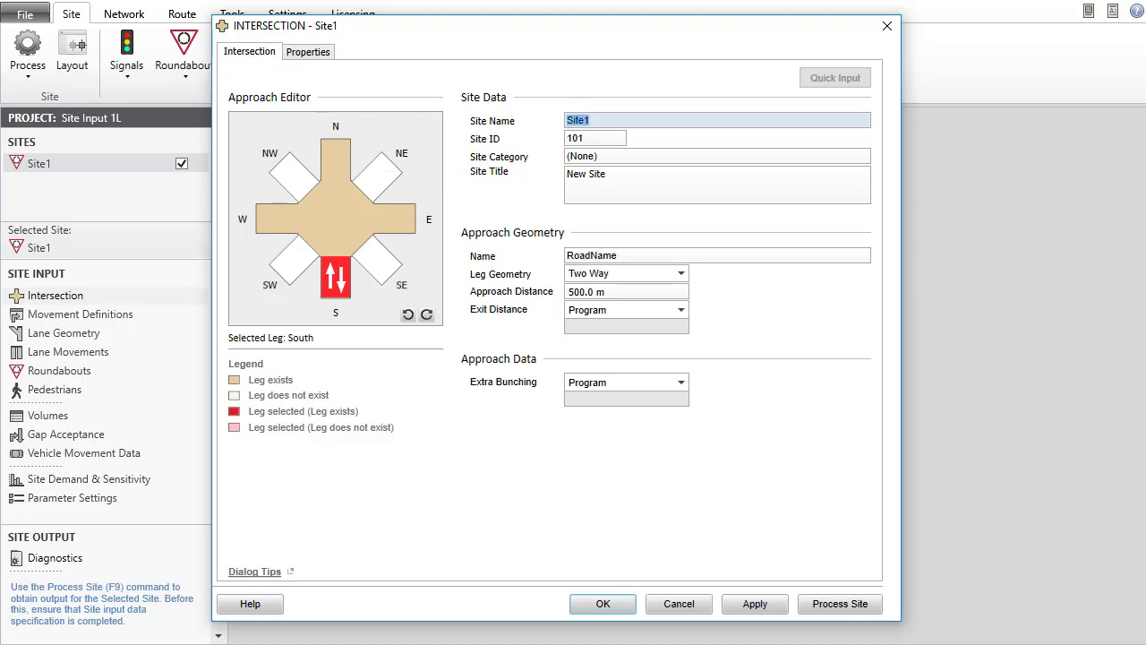
{"action": "type", "text": "R"}
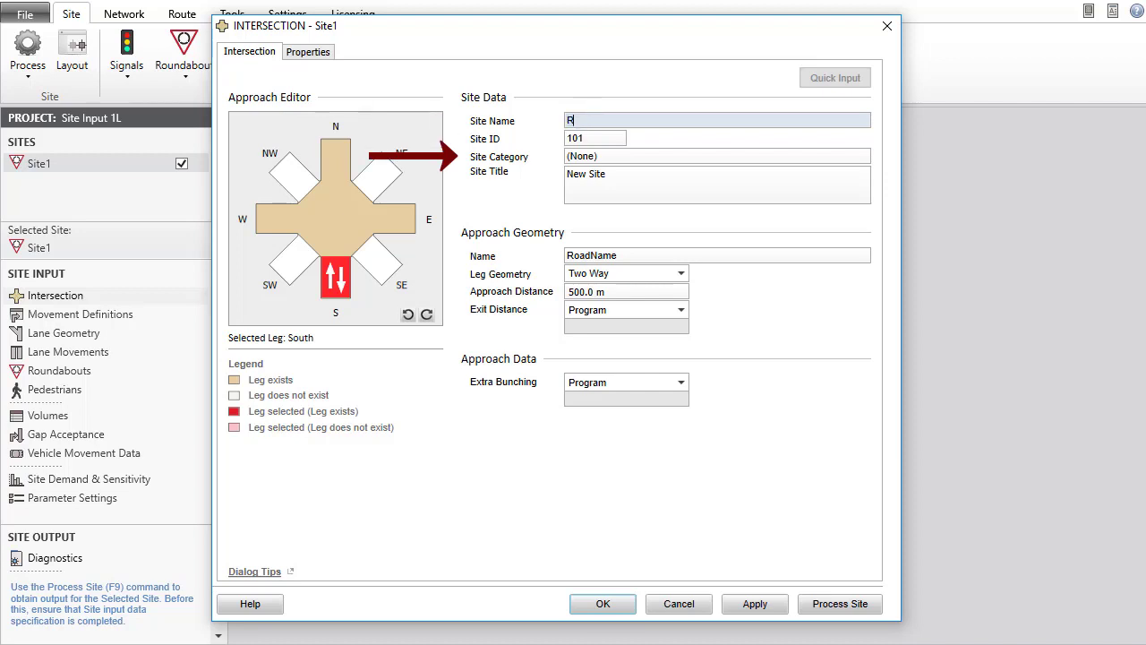
{"action": "type", "text": "ounda"}
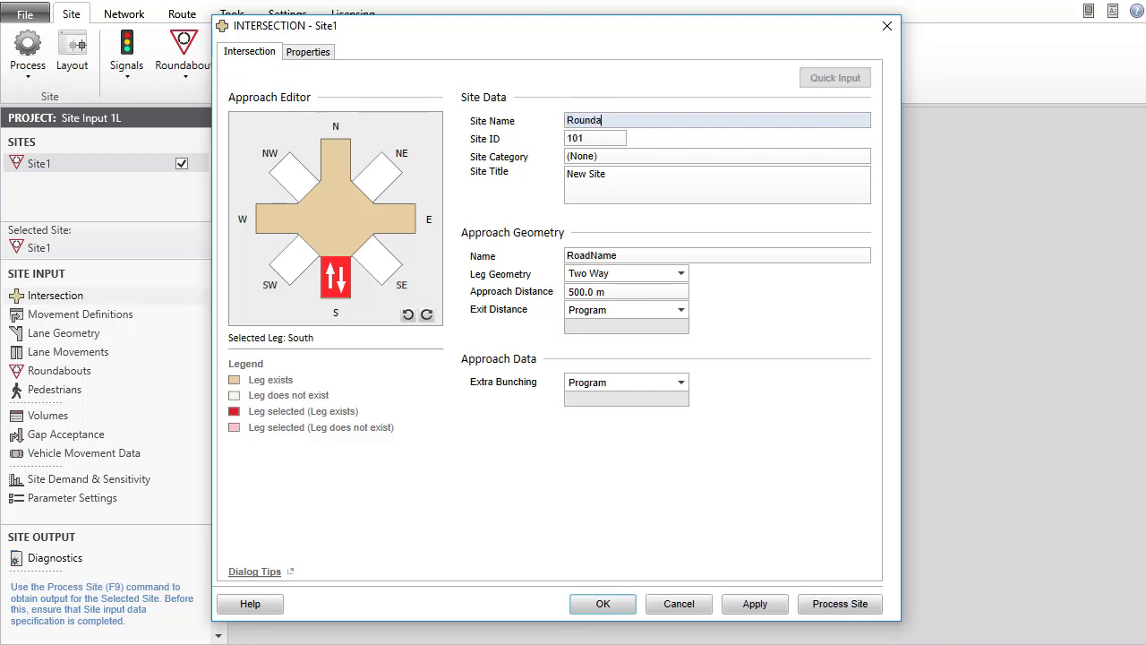
{"action": "type", "text": "bout 1L"}
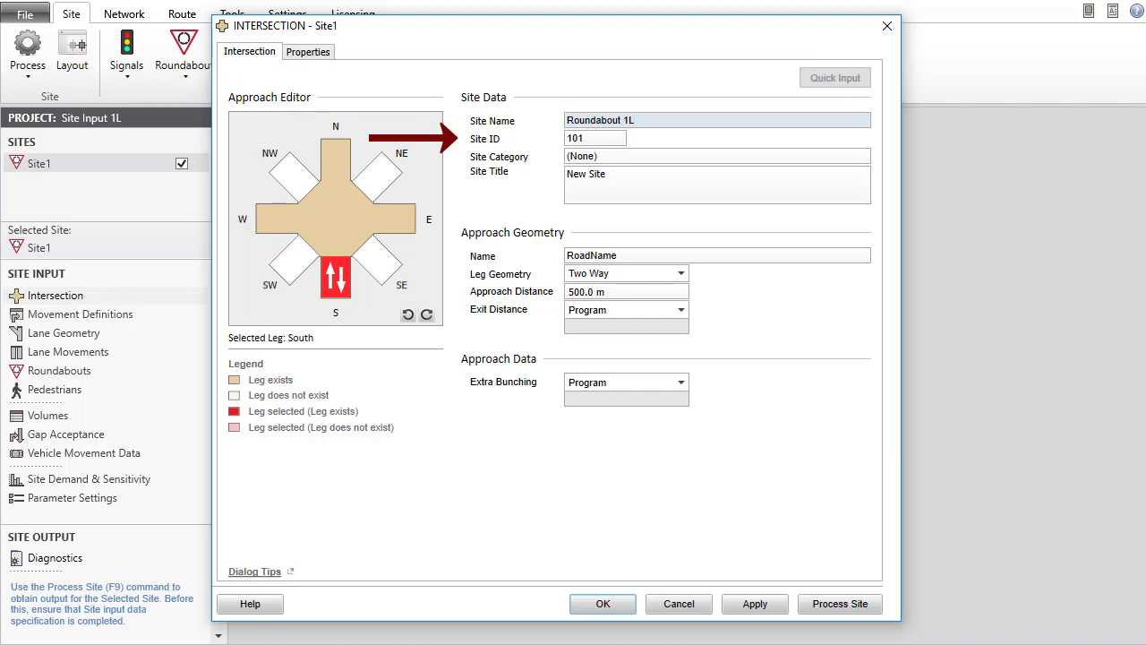
{"action": "left_click", "coordinate": [627, 155]}
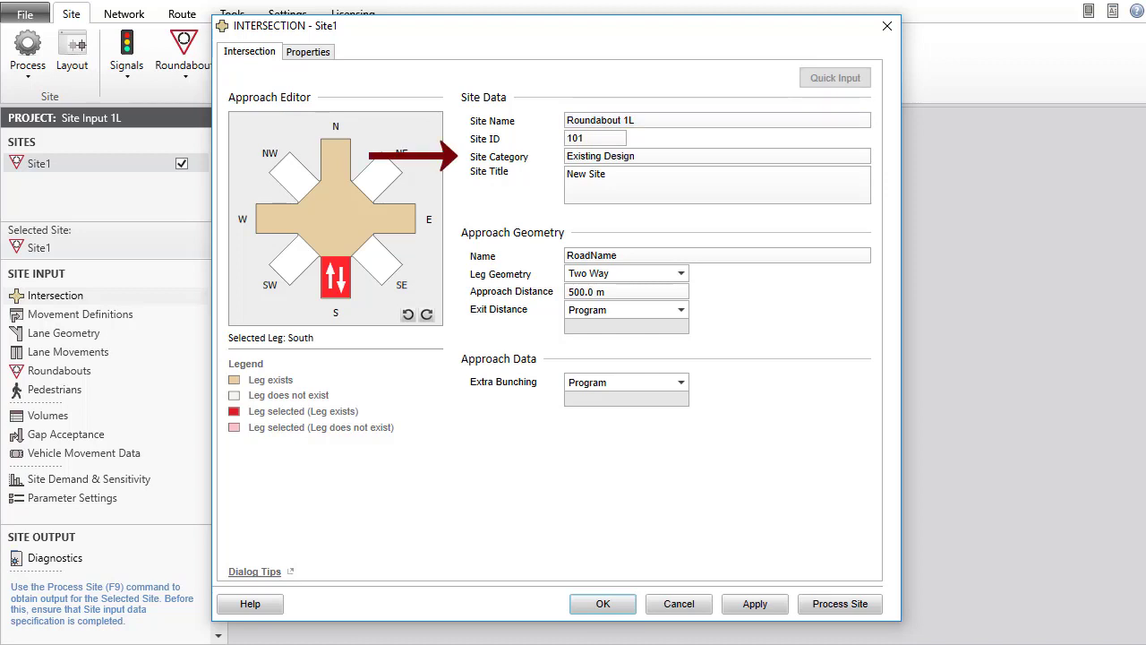
{"action": "key", "text": "Tab"}
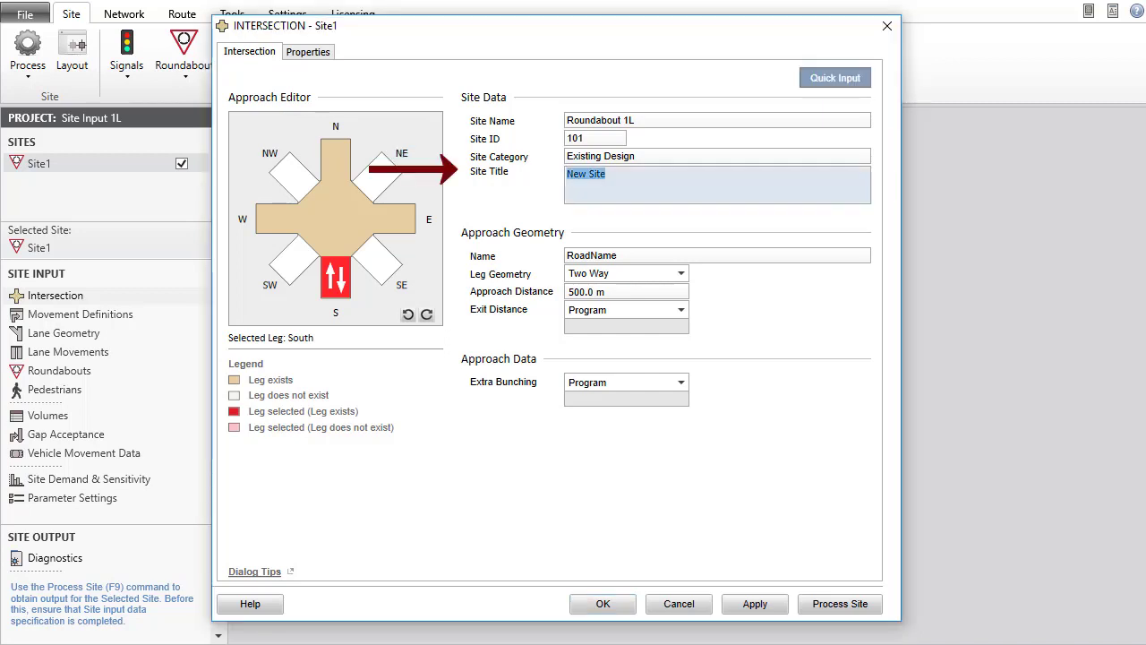
{"action": "type", "text": "Three-Leg Roundabout Example with Bypass Lane for Buses and Taxis and U Turn on West Leg"}
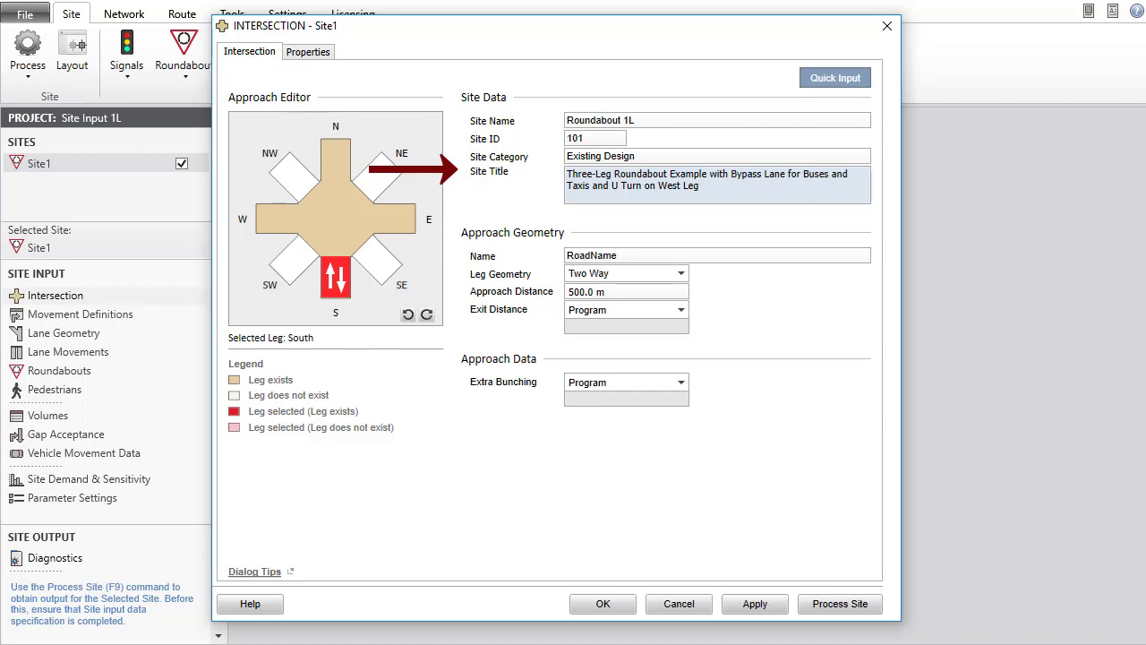
{"action": "left_click", "coordinate": [717, 120]}
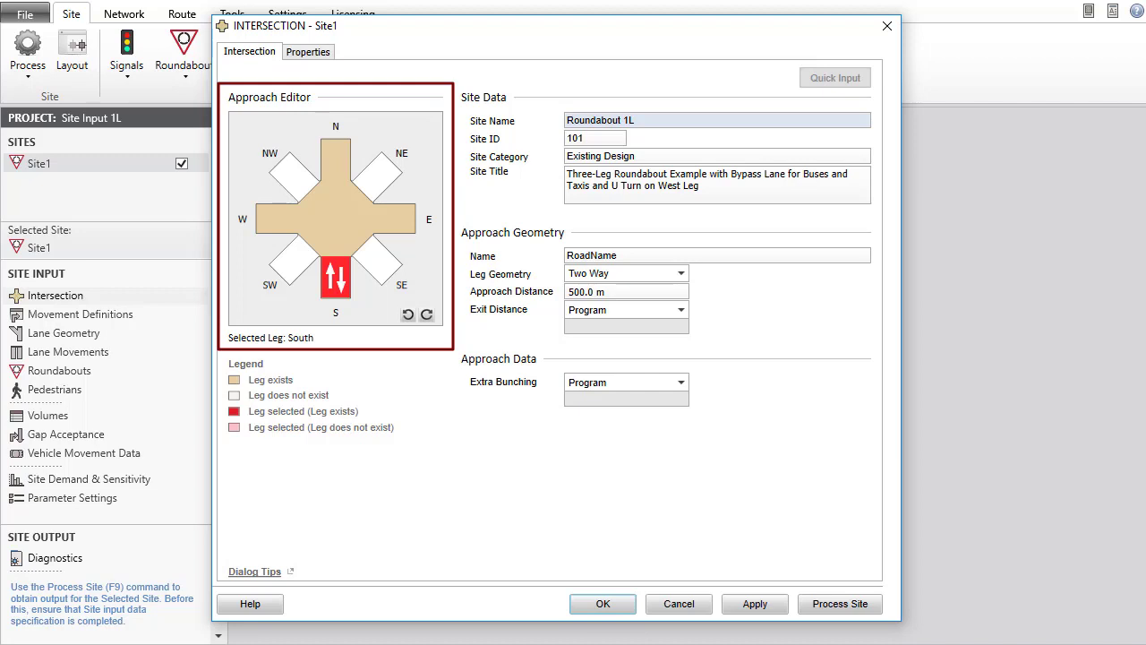
Set the North leg's Leg Geometry to No Leg, leaving west, east and south approaches.
{"action": "left_click", "coordinate": [397, 220]}
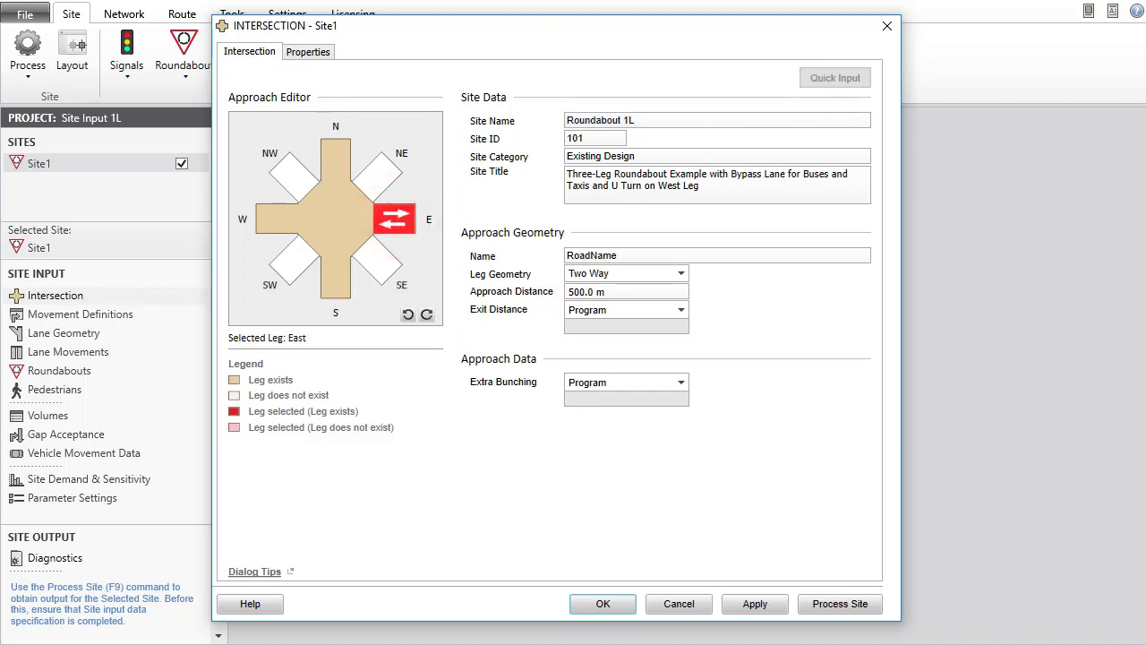
{"action": "left_click", "coordinate": [377, 260]}
{"action": "left_click", "coordinate": [336, 277]}
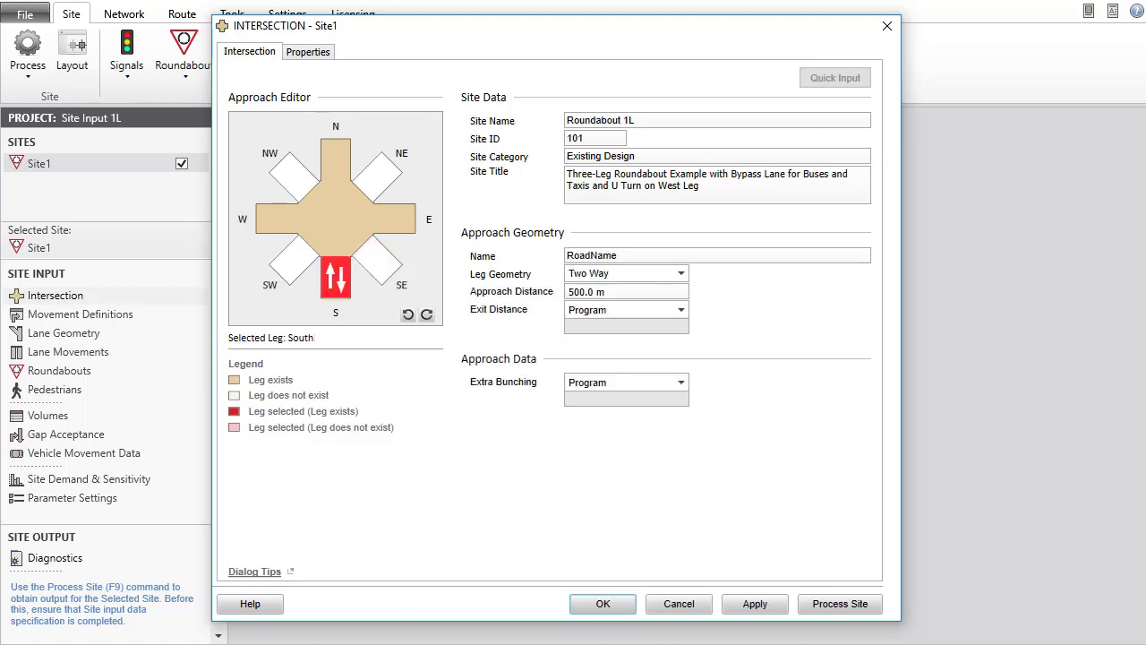
{"action": "left_click", "coordinate": [294, 259]}
{"action": "left_click", "coordinate": [277, 219]}
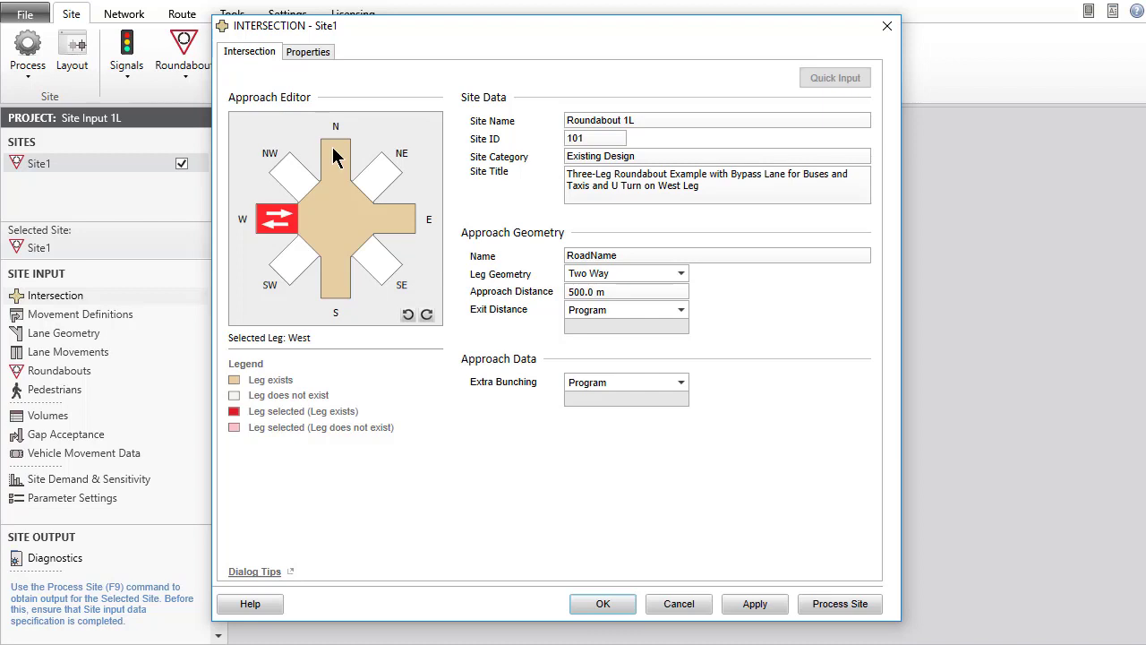
{"action": "left_click", "coordinate": [333, 157]}
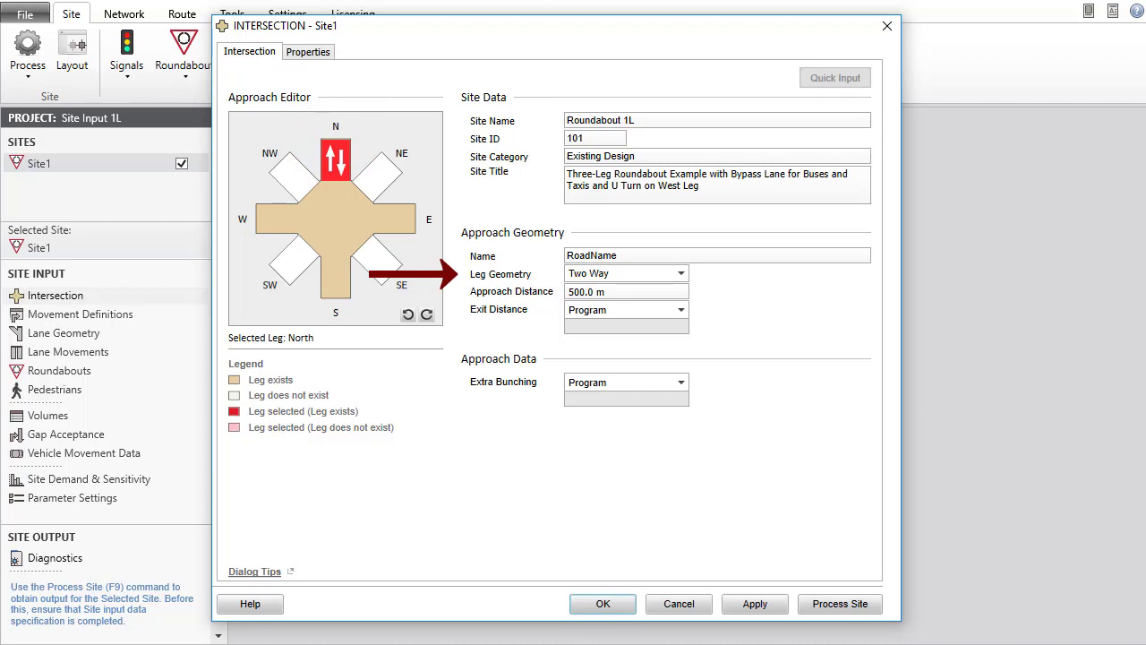
{"action": "left_click", "coordinate": [681, 276]}
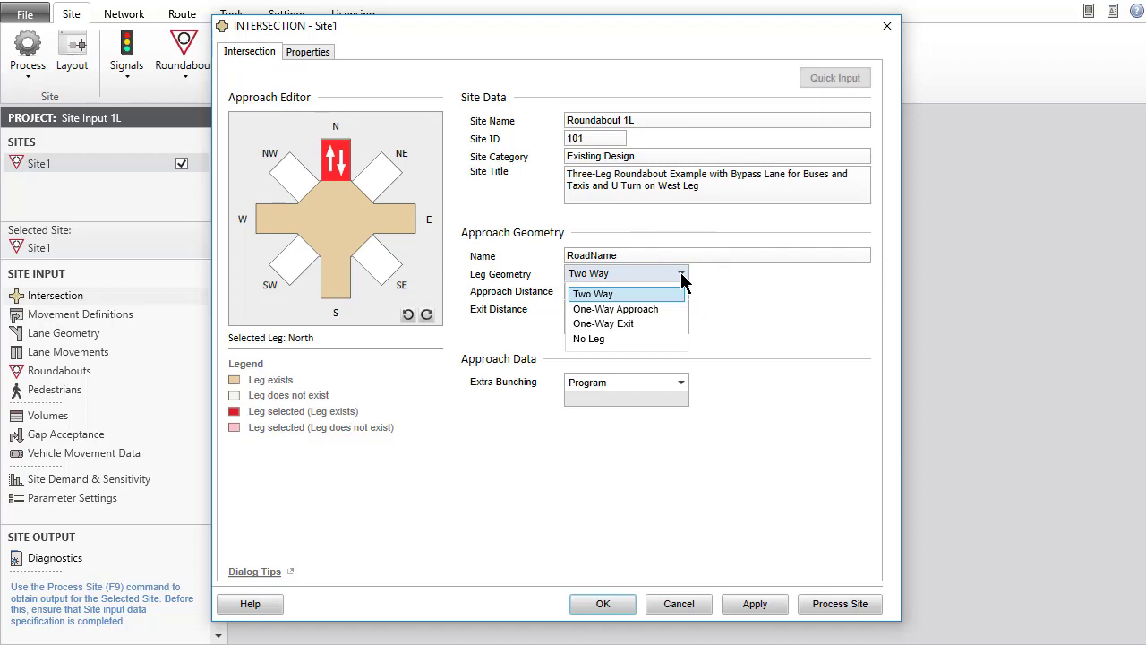
{"action": "left_click", "coordinate": [676, 338]}
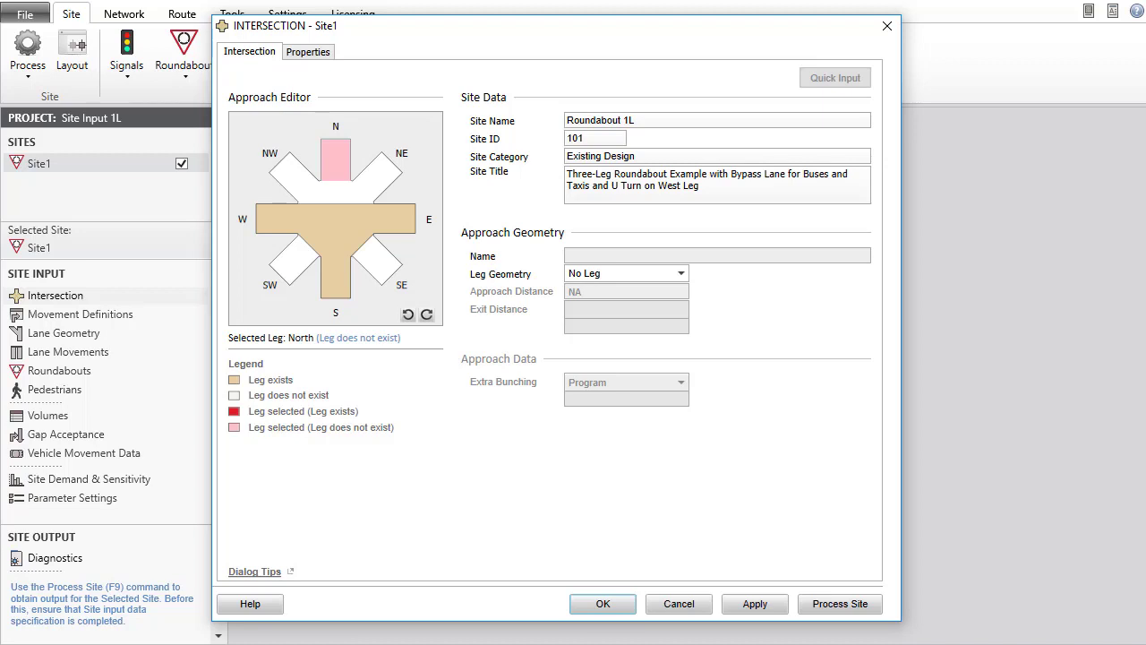
Name south leg Alpha Street, west and east legs Gamma Street; set east Exit Distance to Input 500.
{"action": "left_click", "coordinate": [336, 276]}
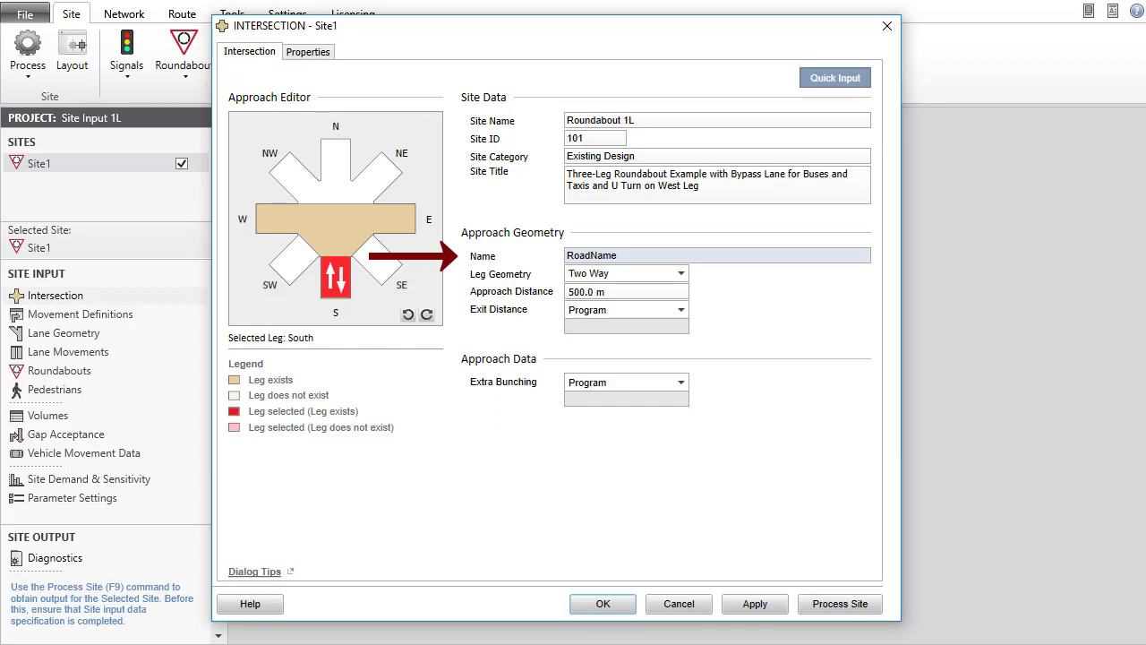
{"action": "double_click", "coordinate": [617, 254]}
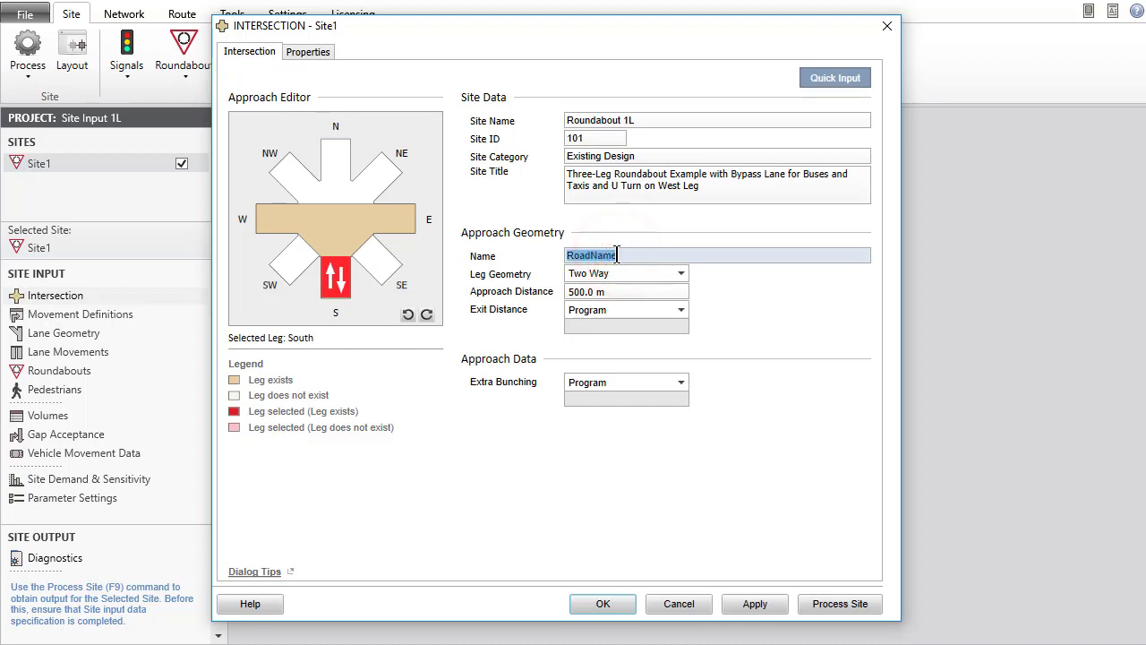
{"action": "type", "text": "Alpha Street"}
{"action": "left_click", "coordinate": [277, 218]}
{"action": "type", "text": "Ga"}
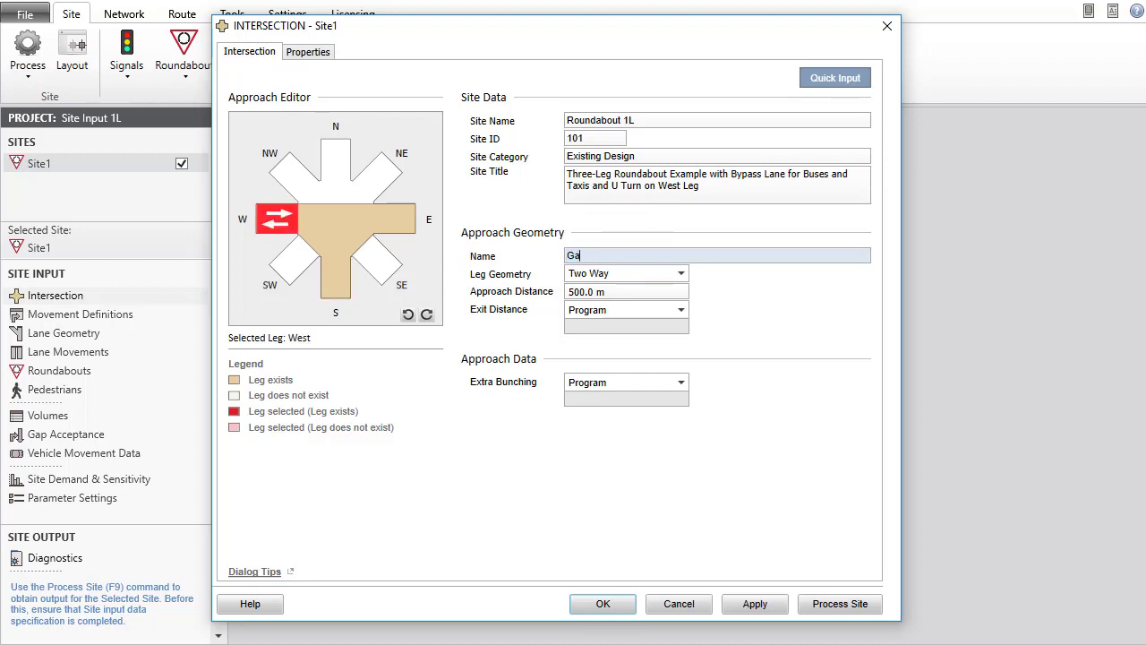
{"action": "type", "text": "mma Street"}
{"action": "left_click", "coordinate": [394, 219]}
{"action": "type", "text": "Gamma"}
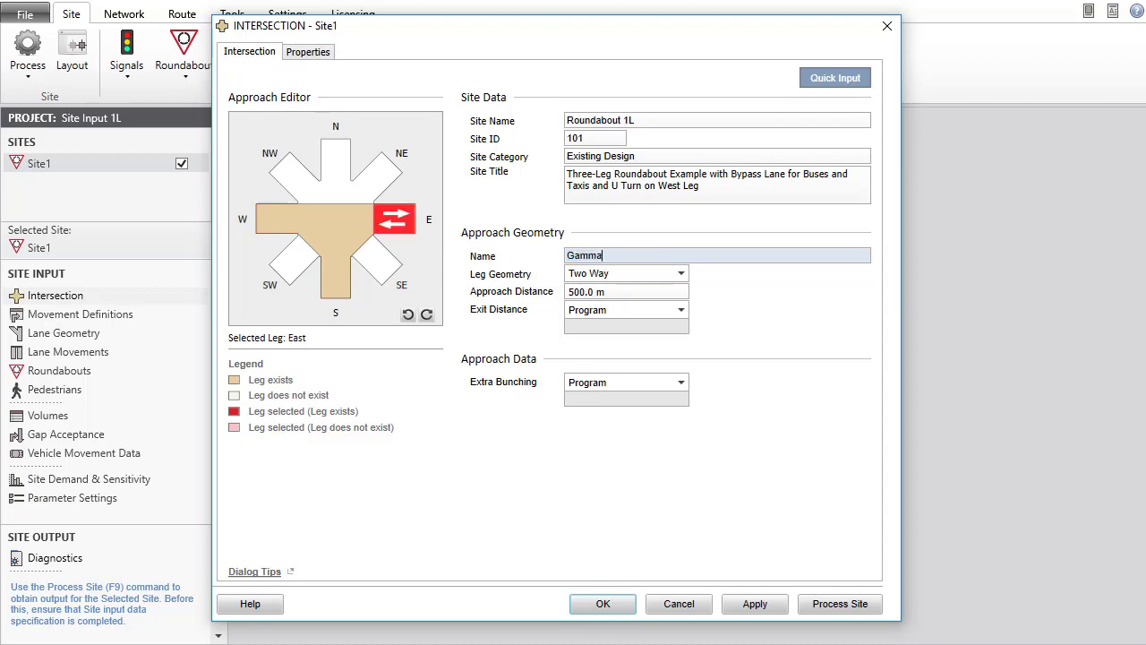
{"action": "type", "text": " Street"}
{"action": "key", "text": "alt+a"}
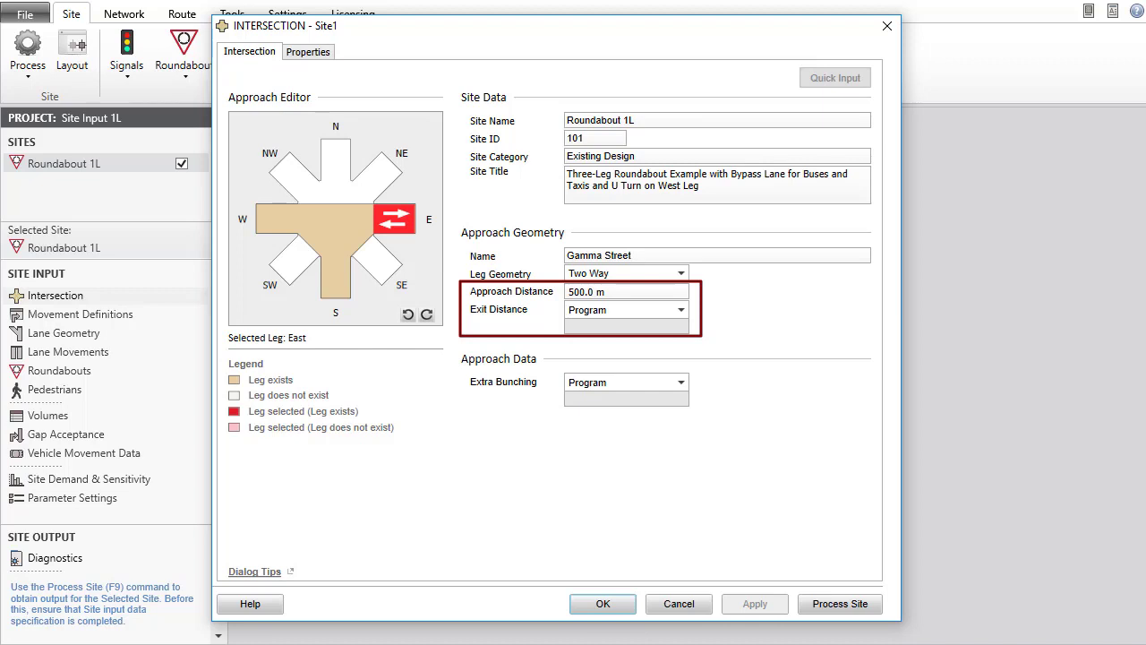
{"action": "key", "text": "Down"}
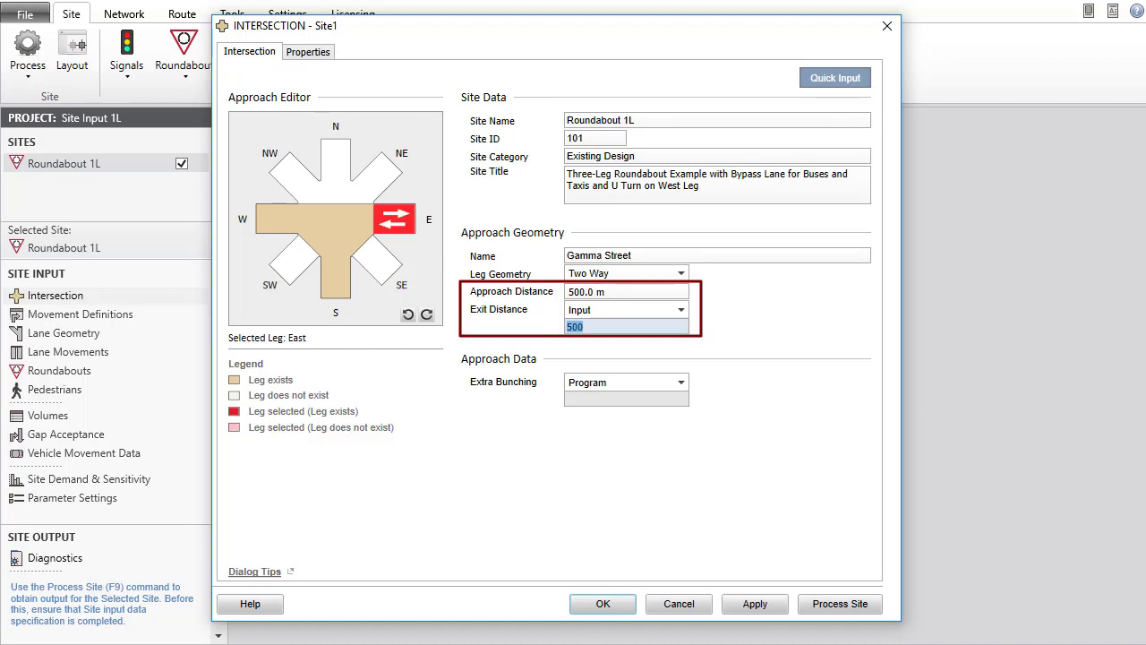
Change Alpha Street's approach distance from 500 to 300 m.
{"action": "left_click", "coordinate": [336, 278]}
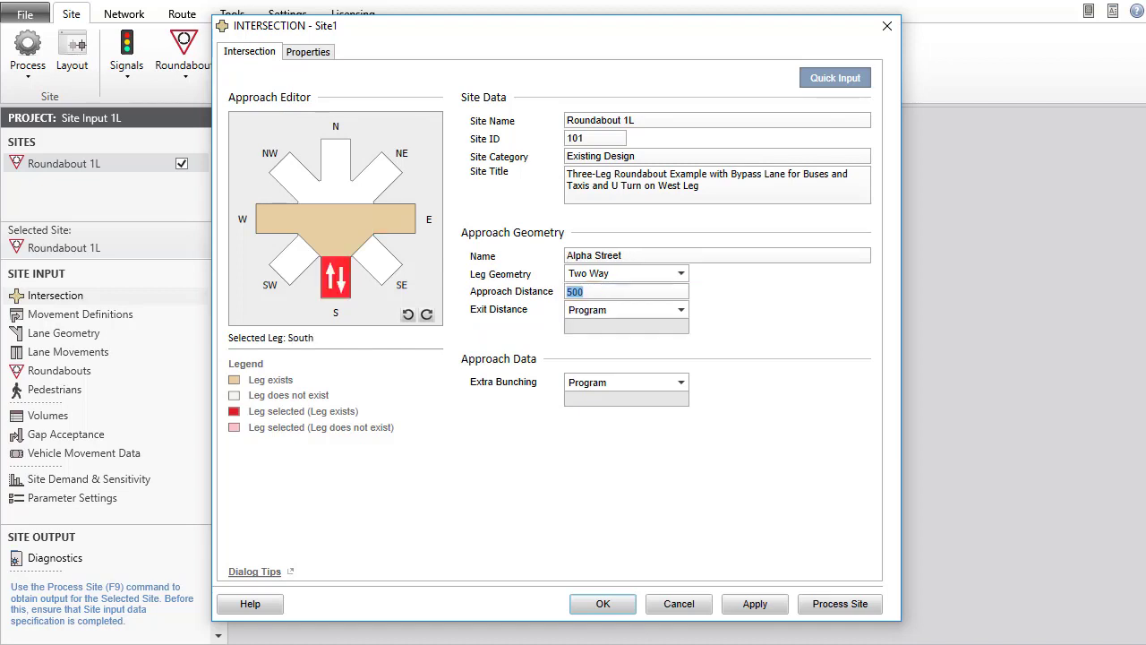
{"action": "key", "text": "BackSpace"}
{"action": "type", "text": "300"}
{"action": "key", "text": "Tab"}
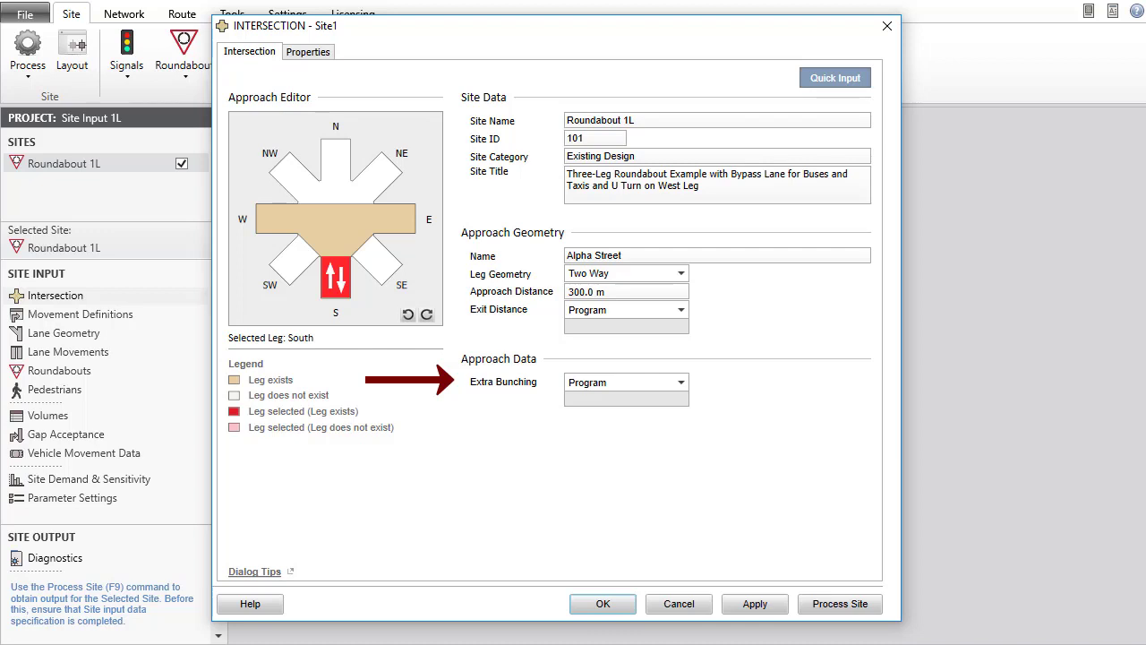
Set Alpha Street's Extra Bunching to Input 20% and show the Properties tab.
{"action": "key", "text": "Down"}
{"action": "type", "text": "20"}
{"action": "key", "text": "Tab"}
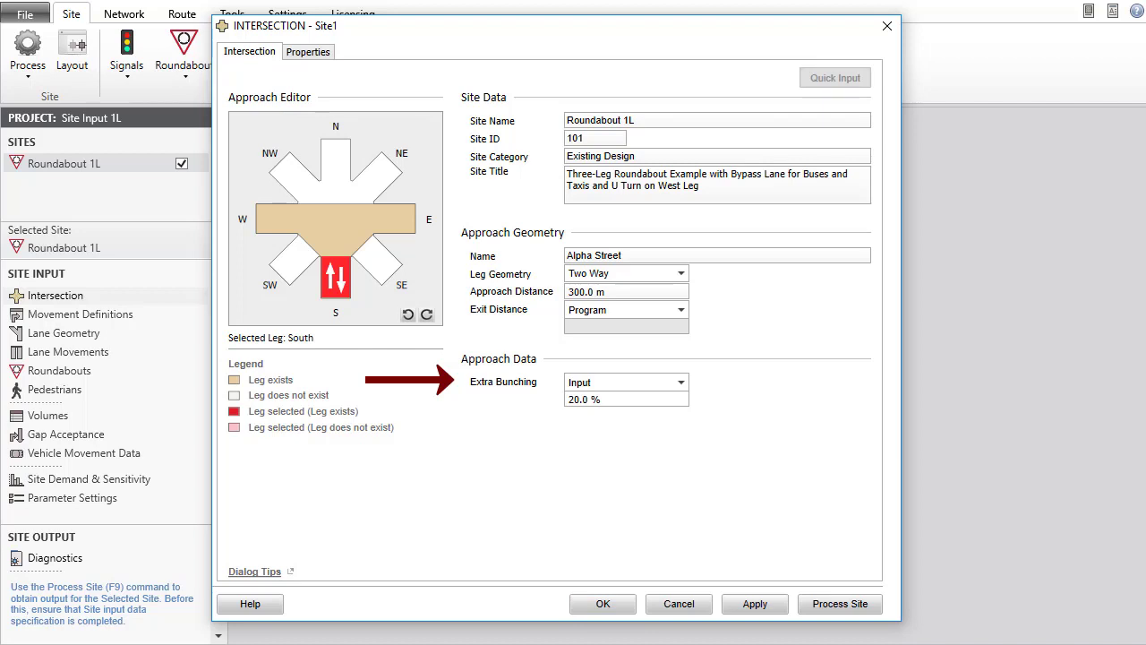
{"action": "key", "text": "ctrl+Tab"}
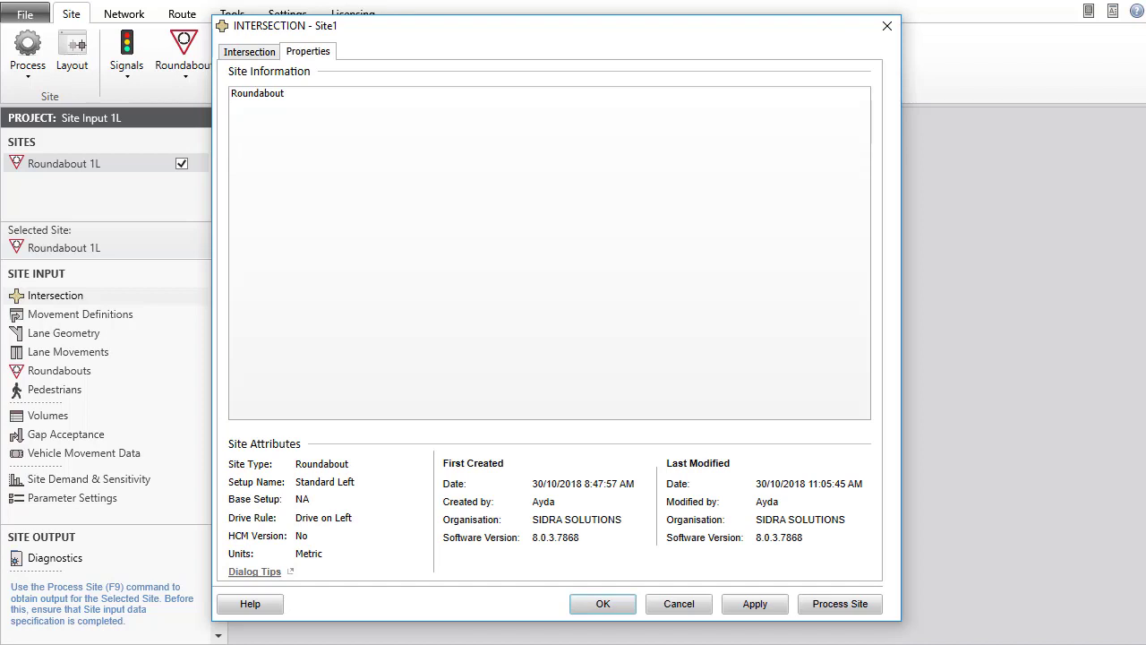
Replace Site Information 'Roundabout' with 'Three-leg Roundabout example prepared for Intersection Input Dialog tutorial'.
{"action": "key", "text": "Tab"}
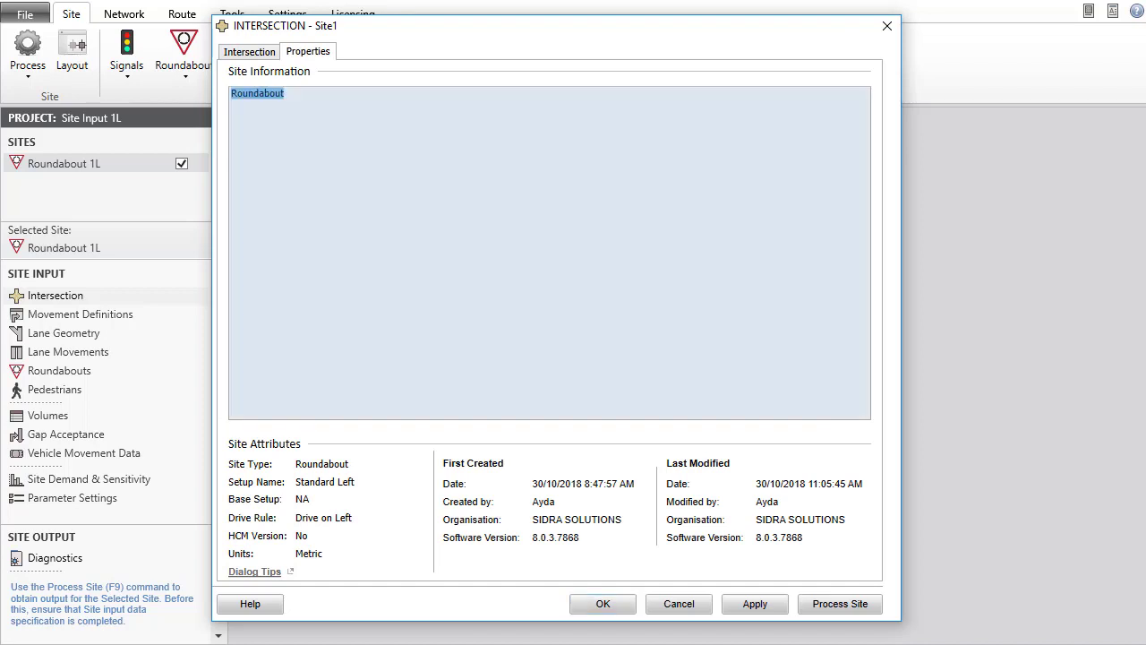
{"action": "type", "text": "Three-leg Roundabout example prepared for Intersection Input Dialog tutorial"}
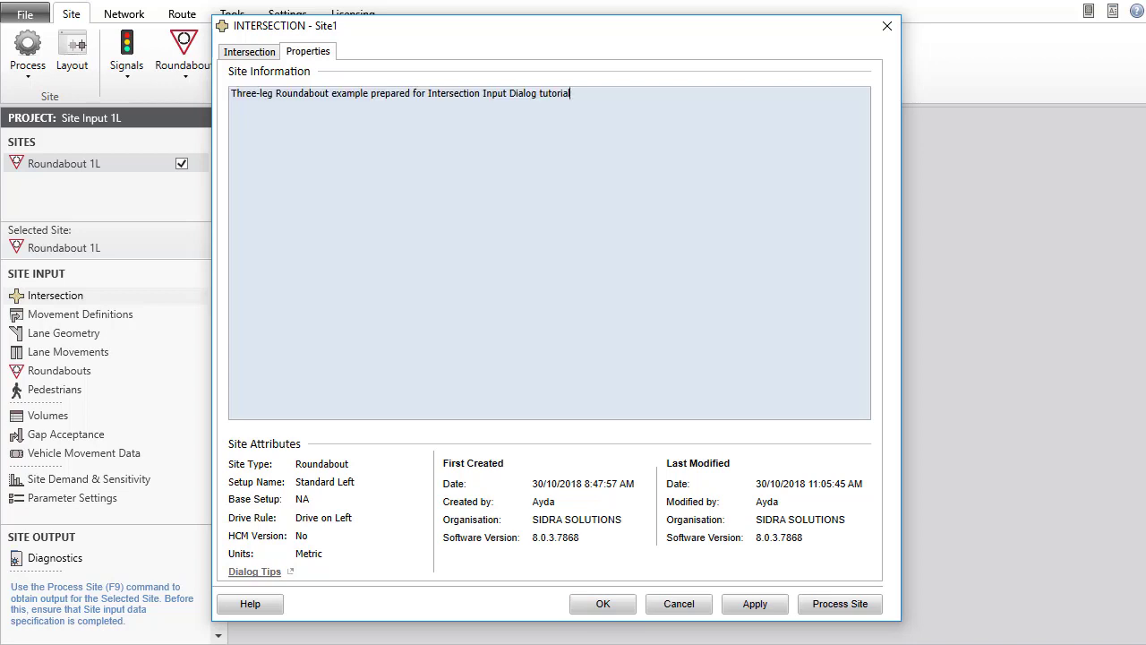
Accept the Roundabout 1L site dialog with OK, close the Layout view, and save the project.
{"action": "left_click", "coordinate": [615, 604]}
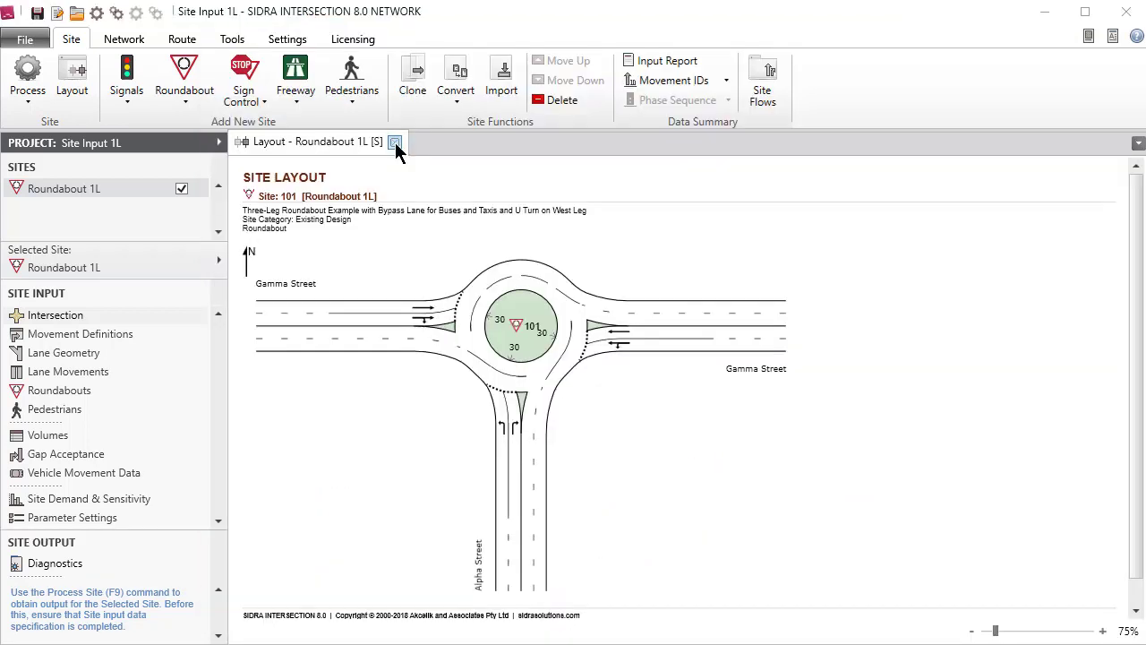
{"action": "left_click", "coordinate": [394, 142]}
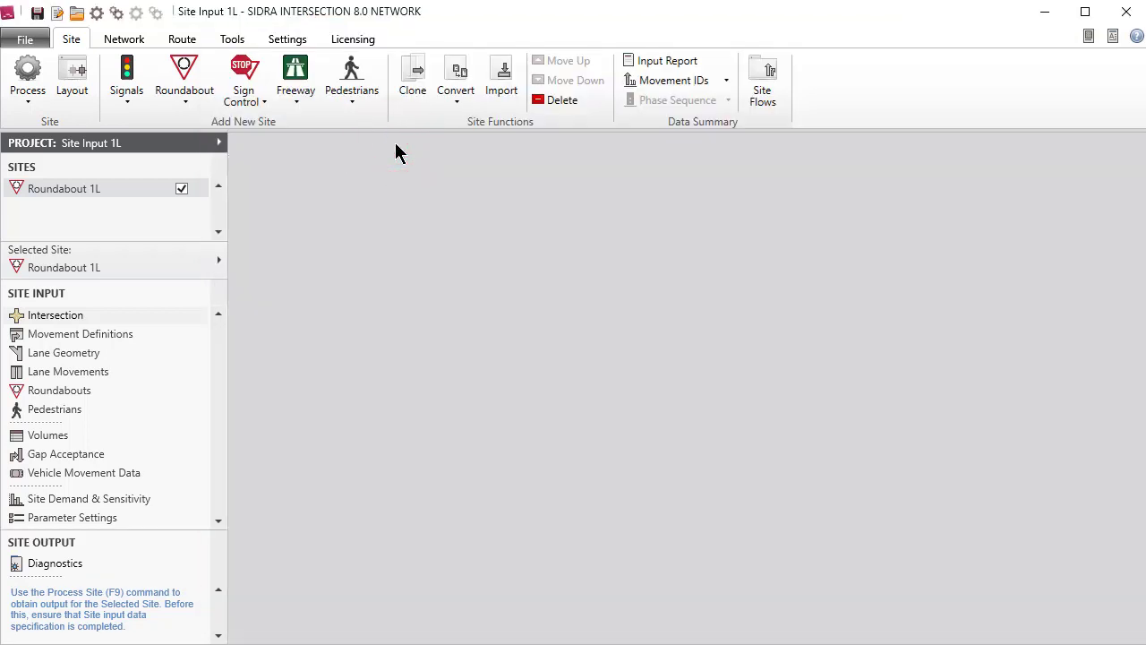
{"action": "left_click", "coordinate": [39, 17]}
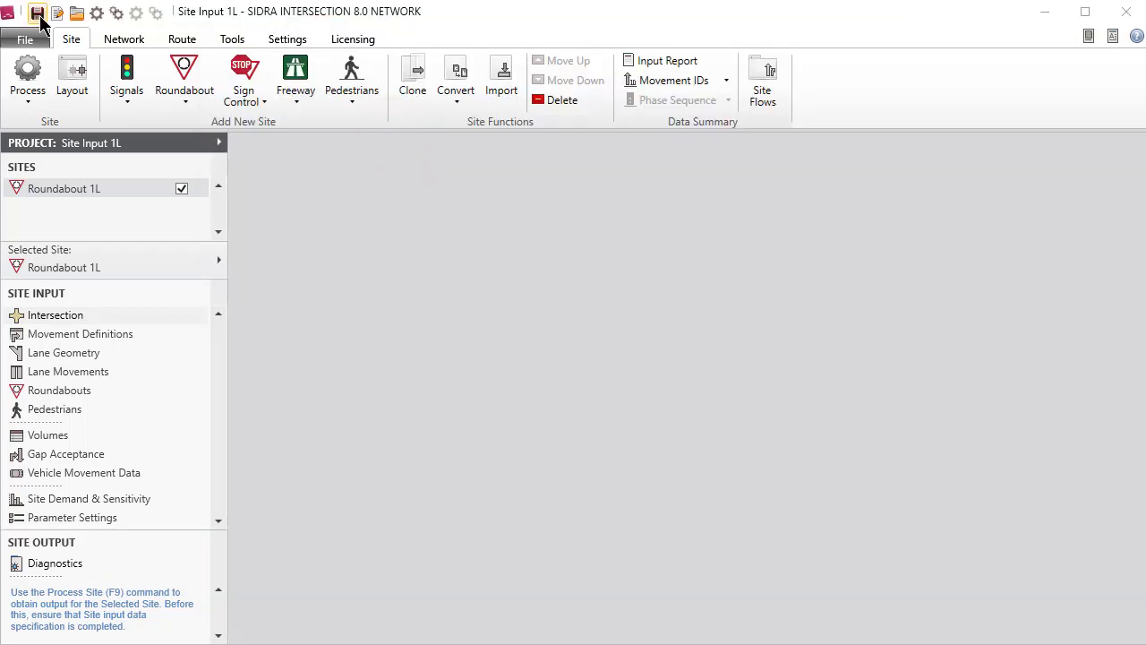
{"action": "left_click", "coordinate": [37, 15]}
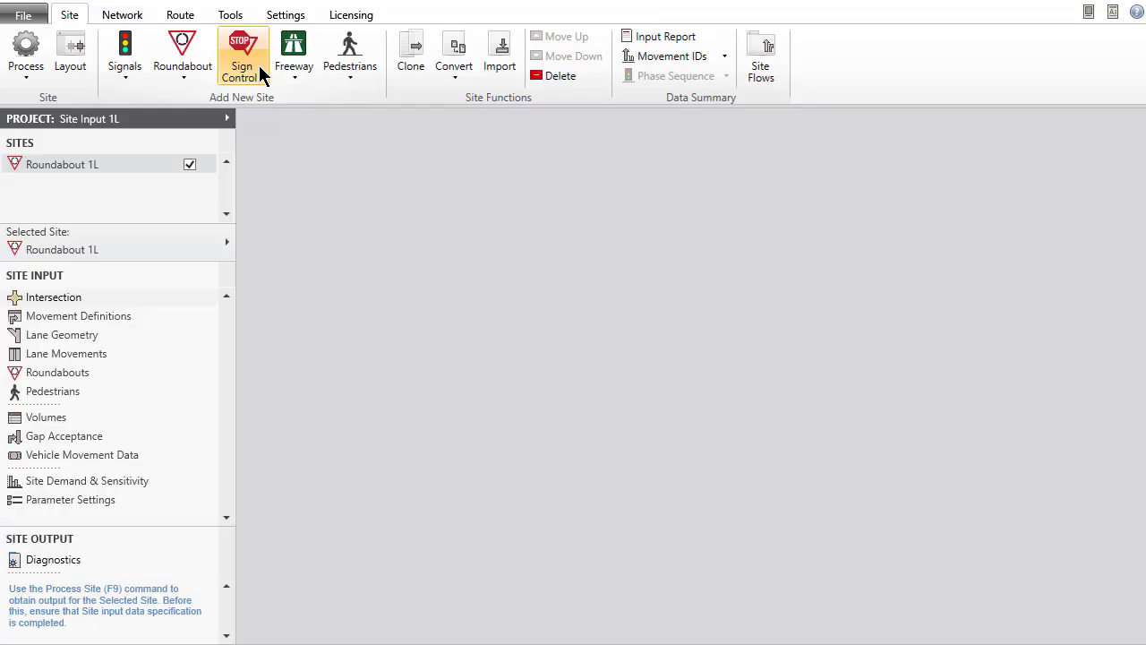
Add a two-way Stop site with an E-W major road and display its four-leg layout.
{"action": "left_click", "coordinate": [260, 73]}
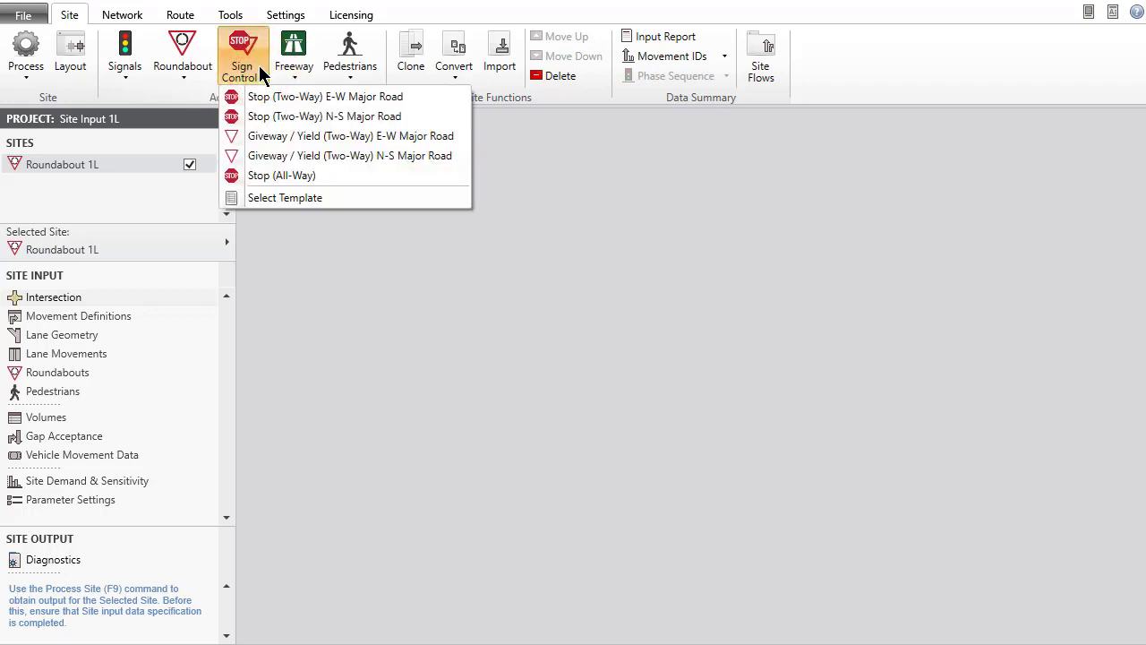
{"action": "left_click", "coordinate": [262, 95]}
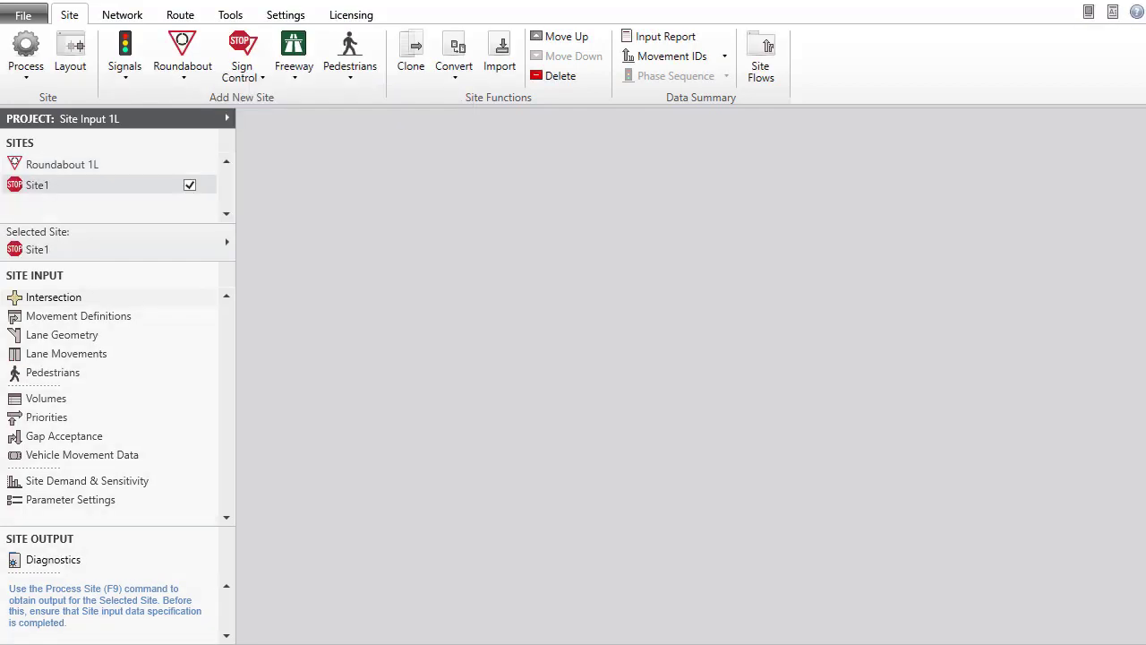
{"action": "left_click", "coordinate": [71, 49]}
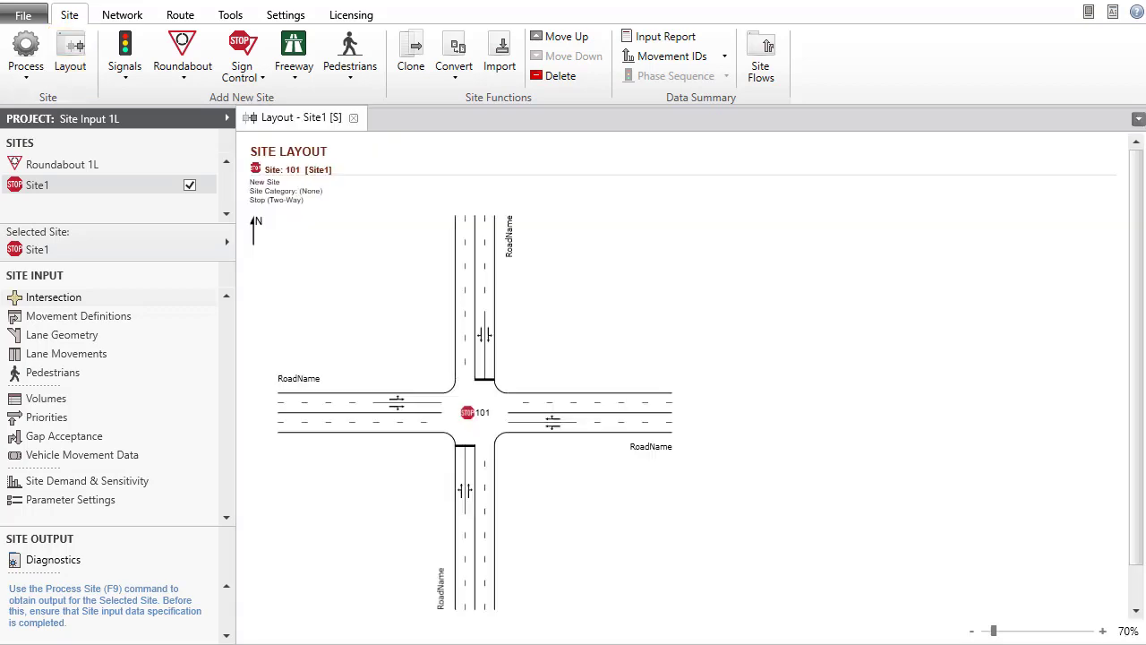
Open the Intersection dialog for the new stop-controlled Site1.
{"action": "left_click", "coordinate": [144, 295]}
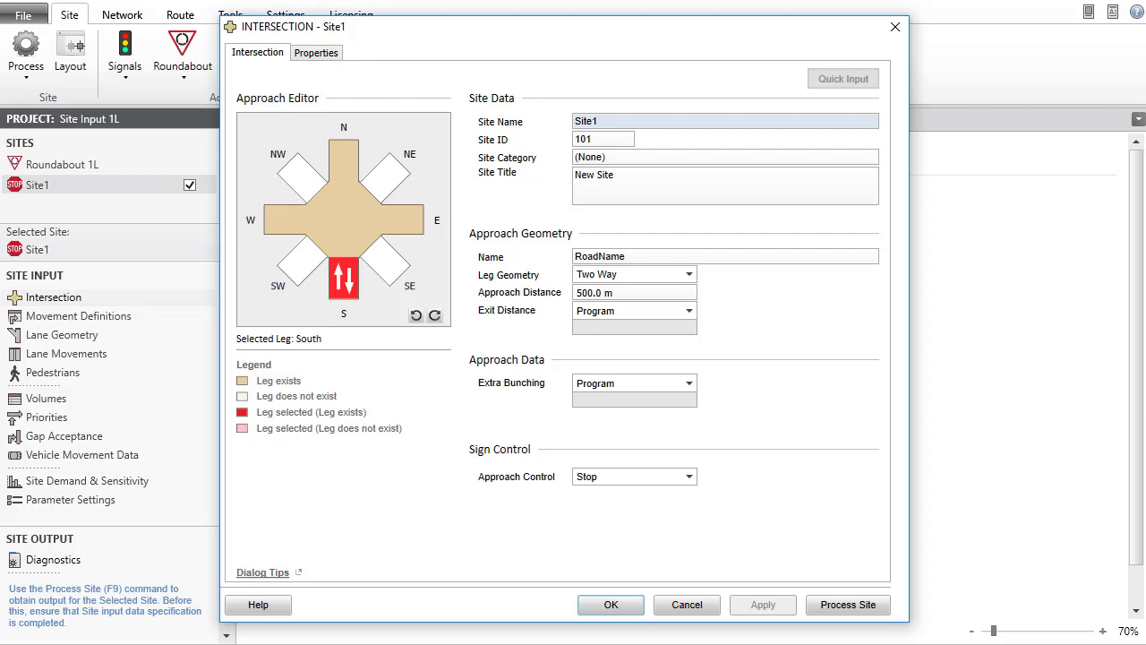
Remove the south leg and rotate the layout 90° to leave north, south and west legs.
{"action": "left_click", "coordinate": [689, 275]}
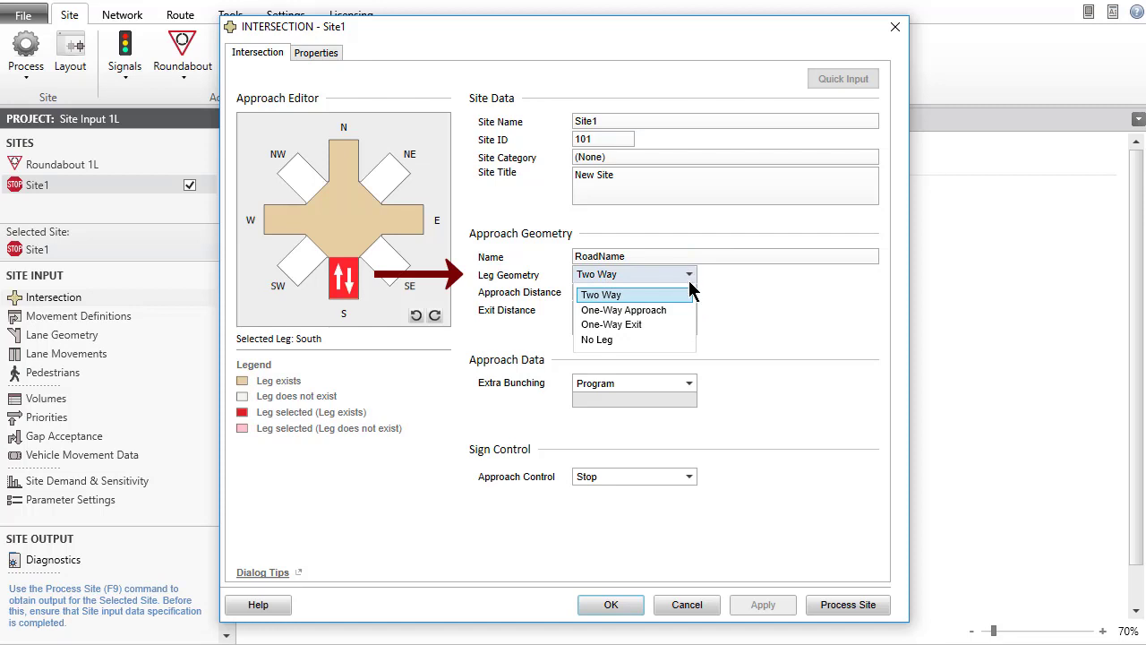
{"action": "left_click", "coordinate": [683, 338]}
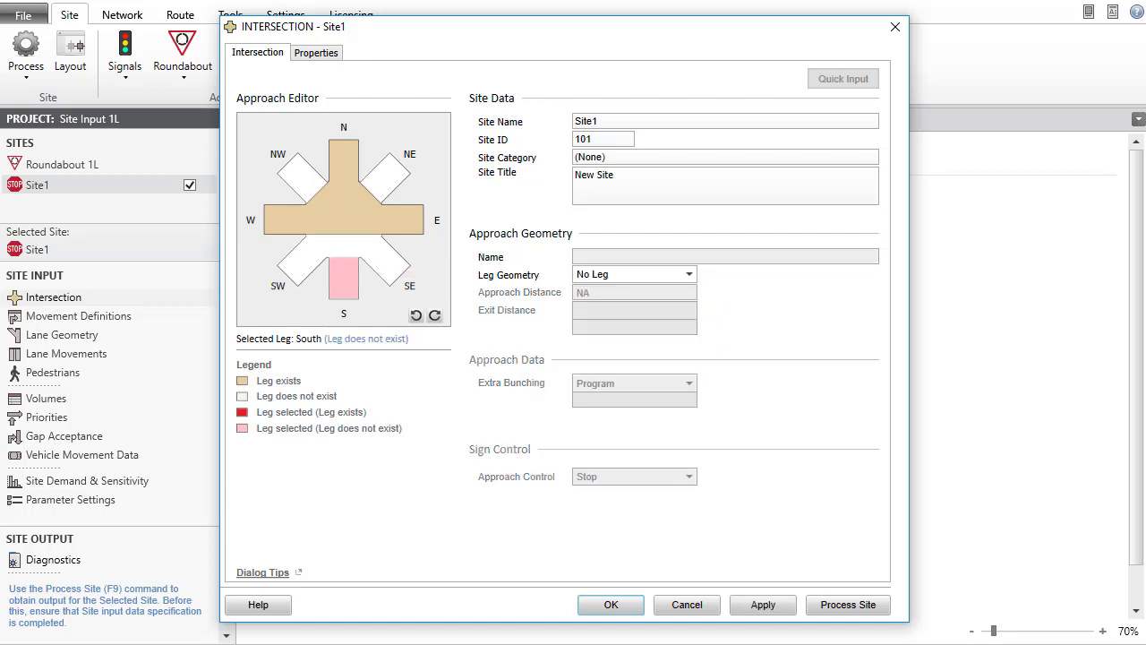
{"action": "left_click", "coordinate": [418, 317]}
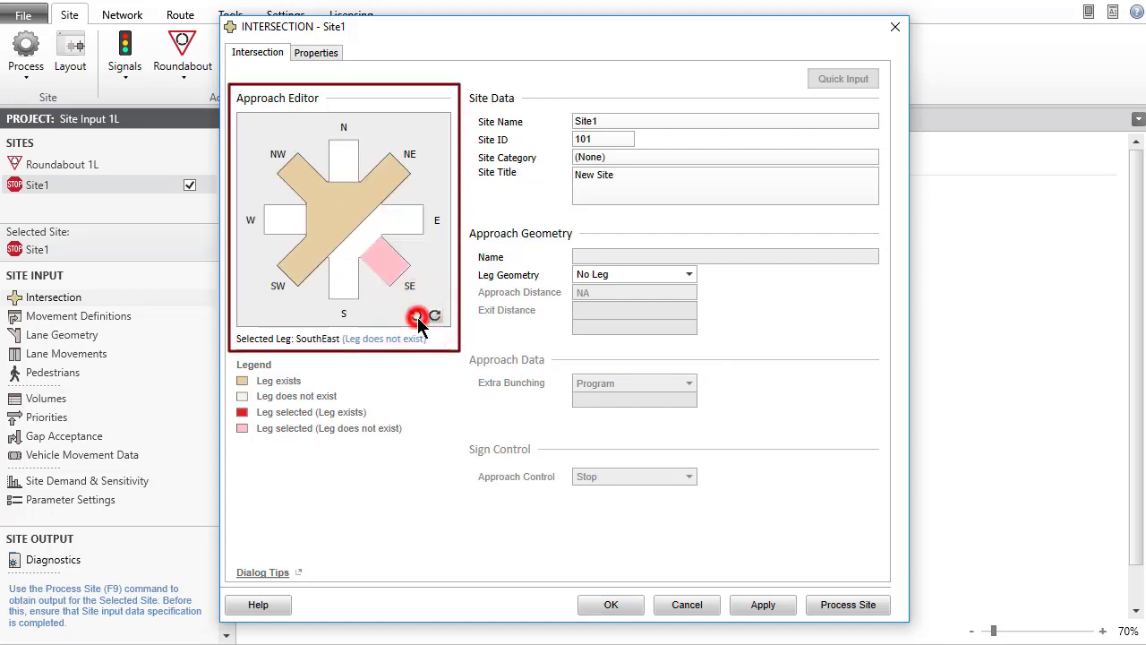
{"action": "left_click", "coordinate": [417, 316]}
{"action": "left_click", "coordinate": [285, 220]}
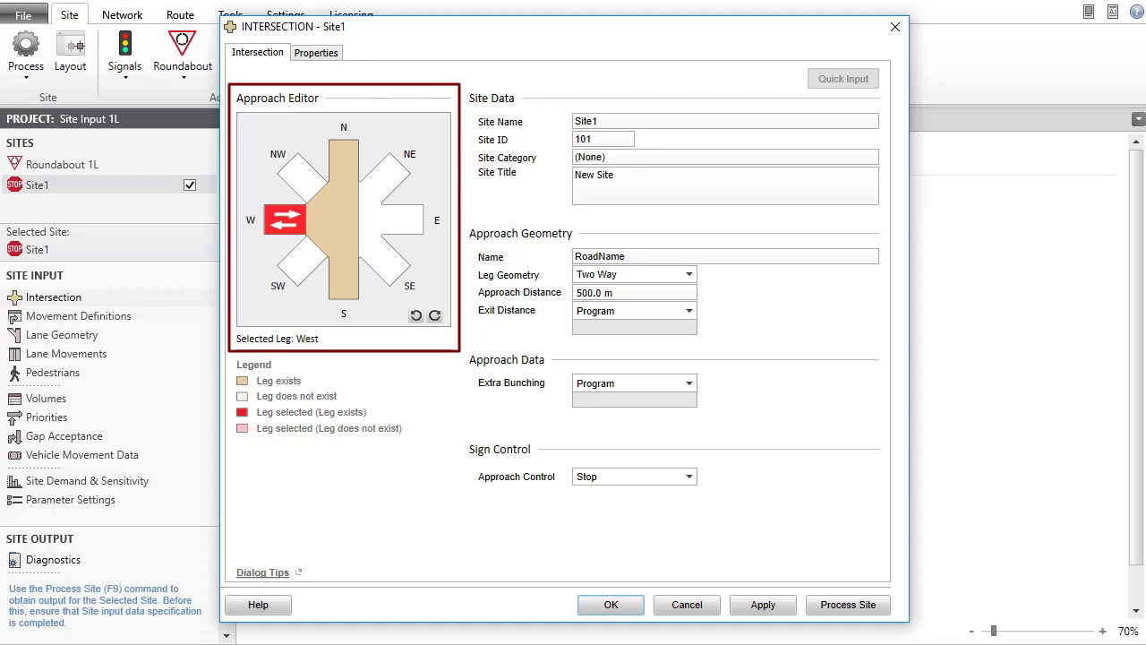
{"action": "key", "text": "Tab"}
Name the site Sign Control 1L, ID 102, Existing Design, titled 'T Intersection Sign-Control Example'.
{"action": "type", "text": "Sign "}
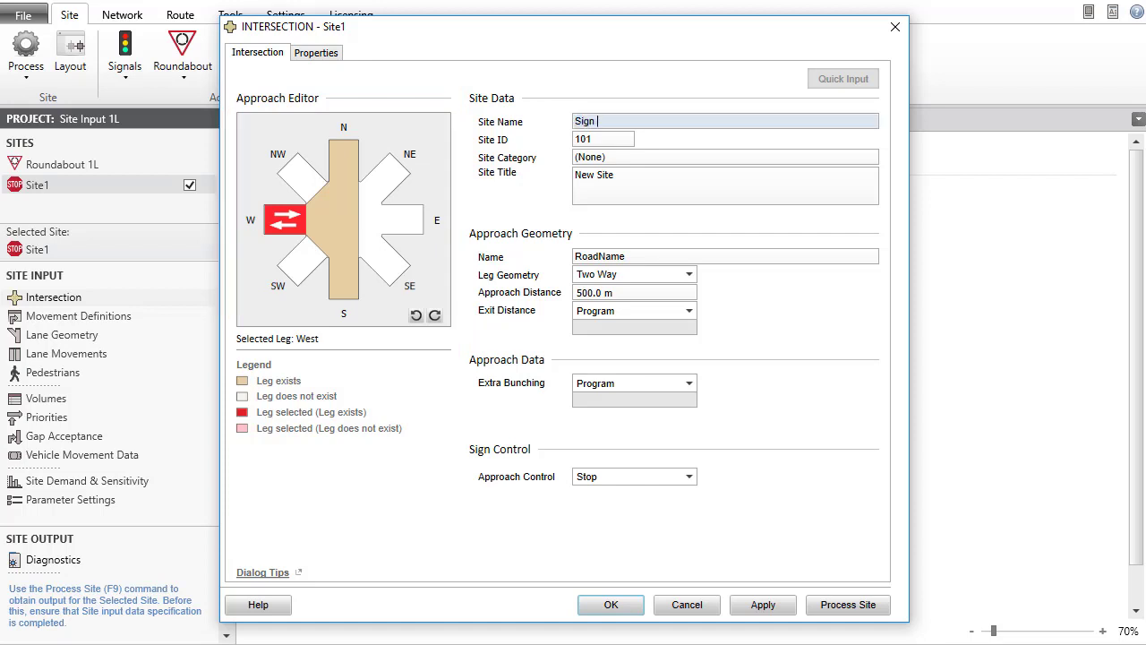
{"action": "type", "text": "Control 1L"}
{"action": "key", "text": "Tab"}
{"action": "type", "text": "102"}
{"action": "key", "text": "Tab"}
{"action": "key", "text": "Down"}
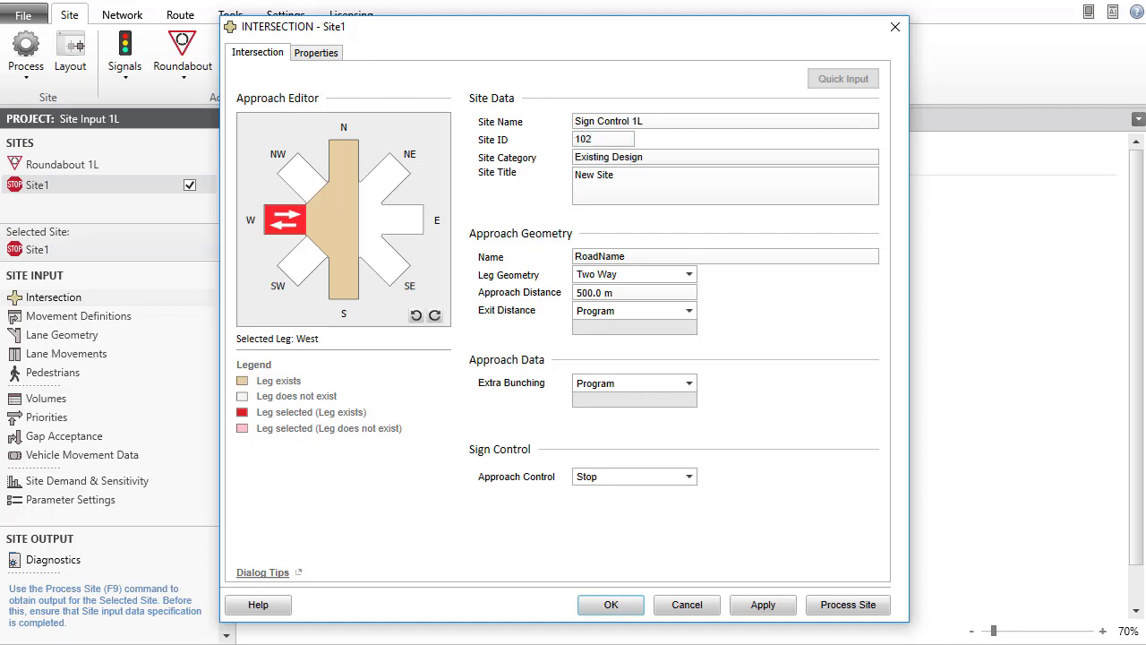
{"action": "key", "text": "Tab"}
{"action": "type", "text": "T Intersection Sign-Control Example"}
Name the west leg Side Street and the north–south legs Main Road, then confirm.
{"action": "key", "text": "Tab"}
{"action": "type", "text": "Side S"}
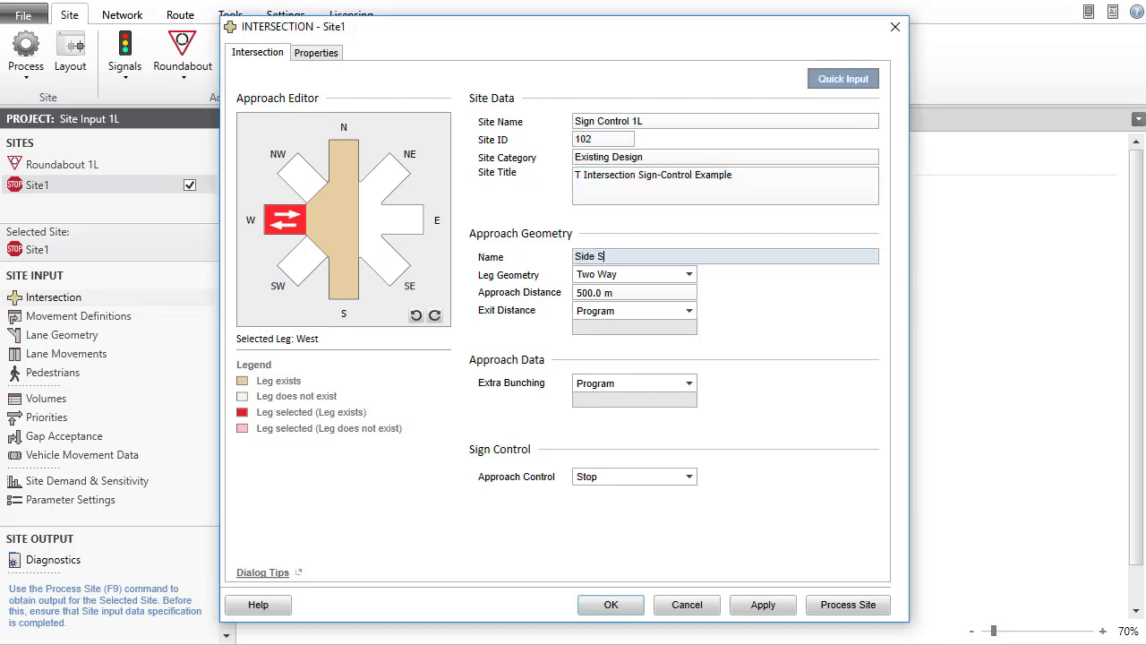
{"action": "type", "text": "treet"}
{"action": "left_click", "coordinate": [344, 277]}
{"action": "type", "text": "Main Road"}
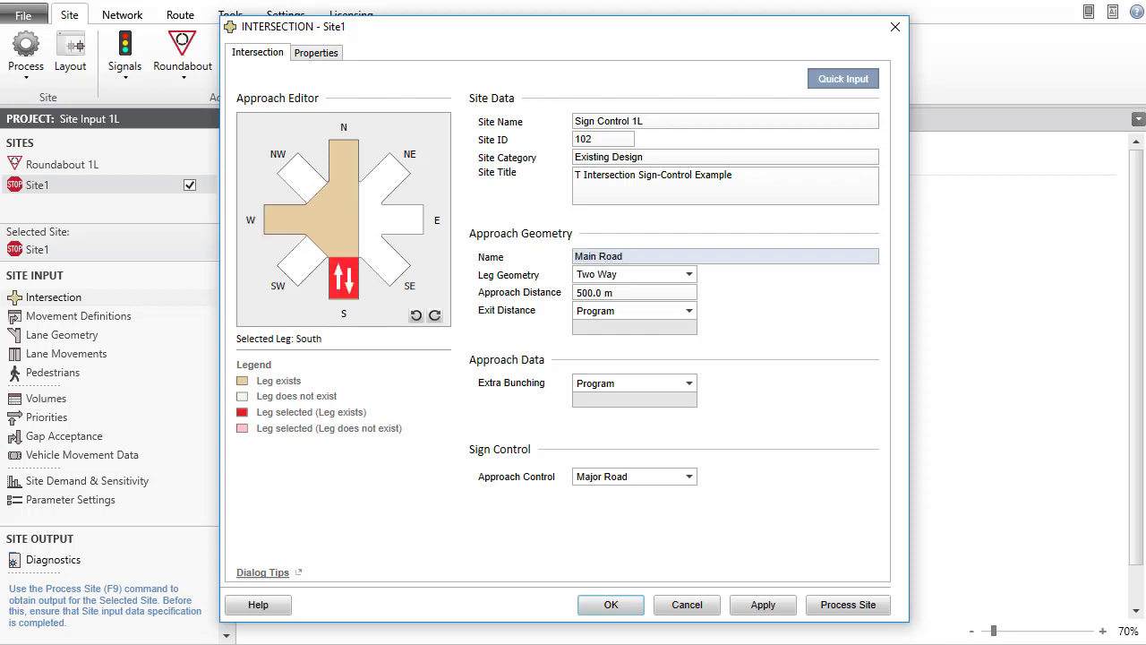
{"action": "left_click", "coordinate": [344, 161]}
{"action": "type", "text": "Main Road"}
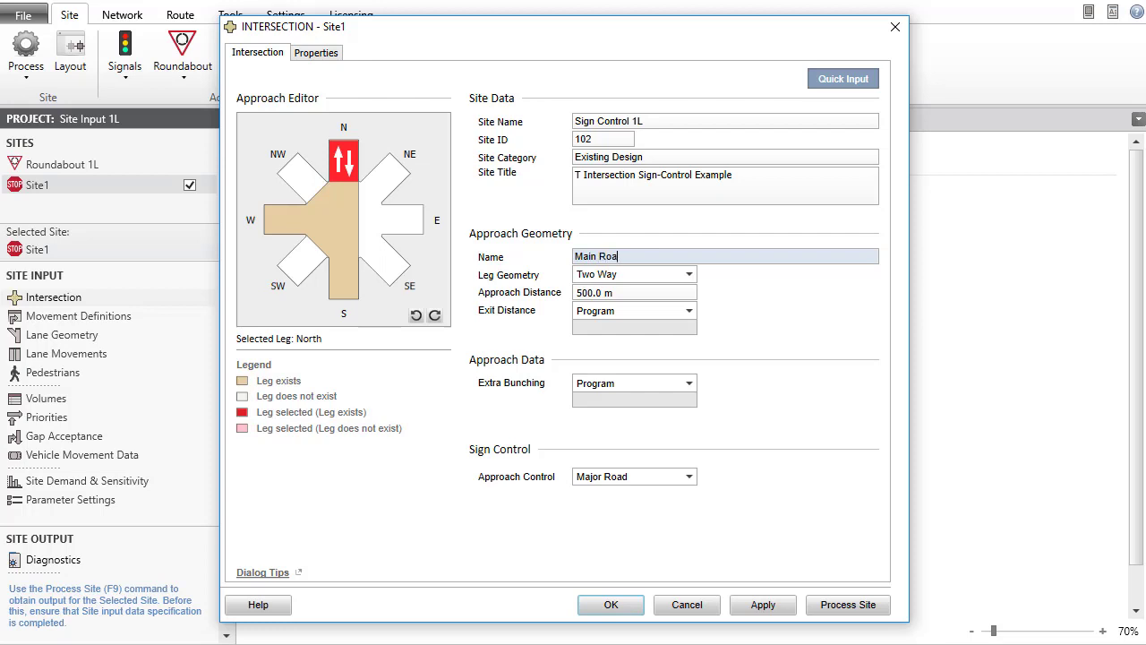
{"action": "left_click", "coordinate": [631, 607]}
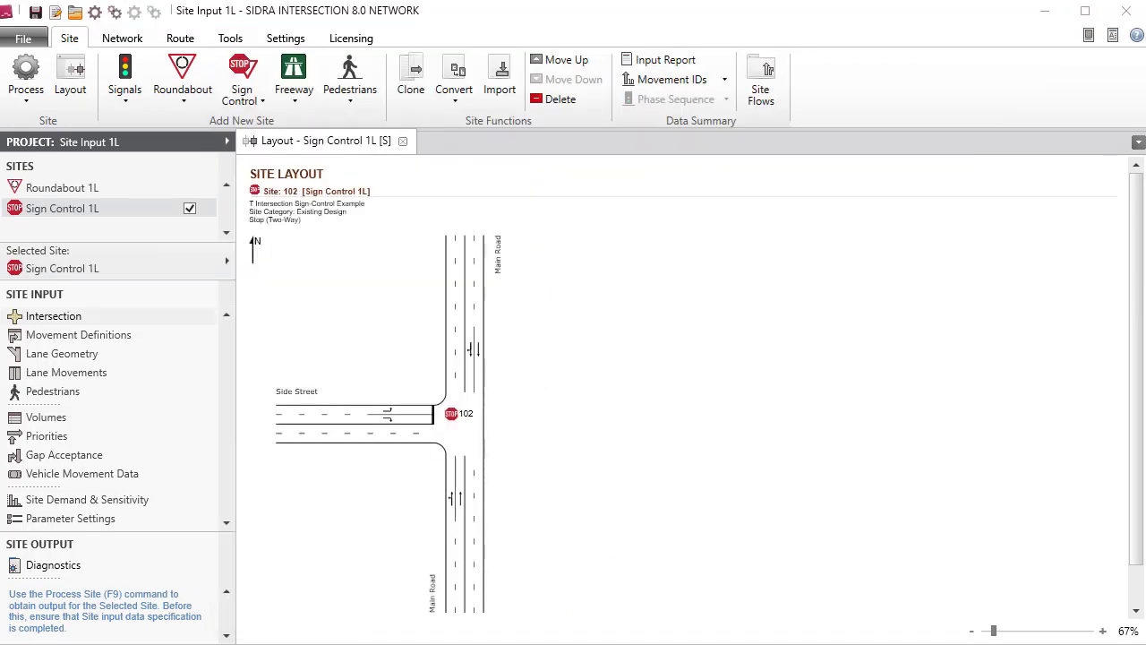
Close the Sign Control 1L layout view and save the project.
{"action": "left_click", "coordinate": [403, 143]}
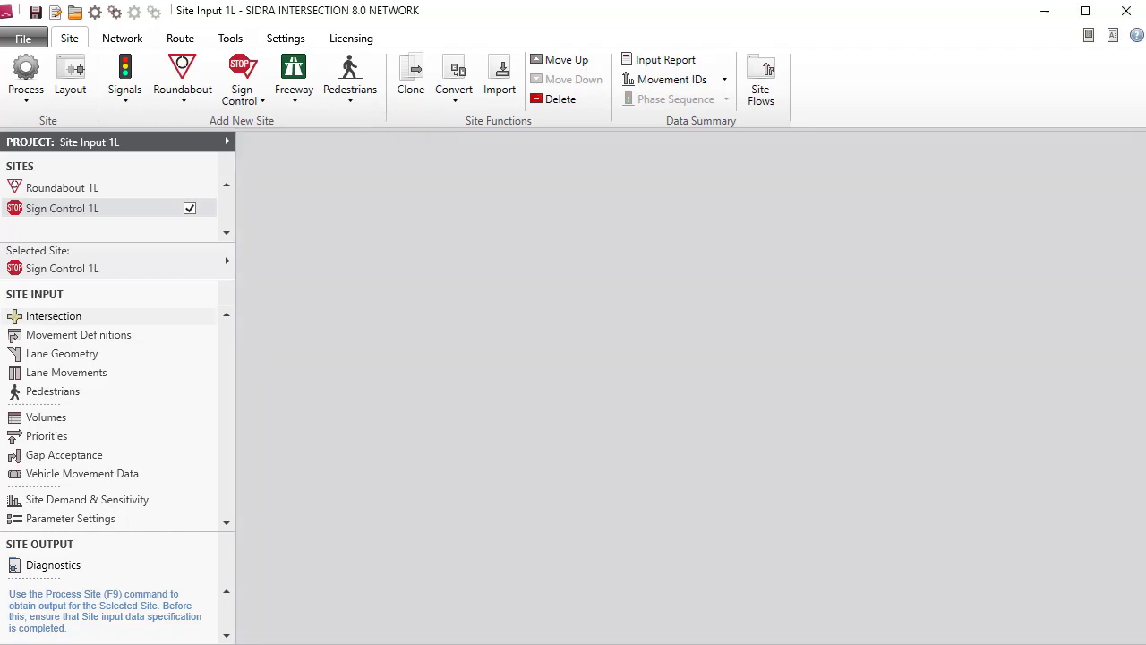
{"action": "left_click", "coordinate": [42, 17]}
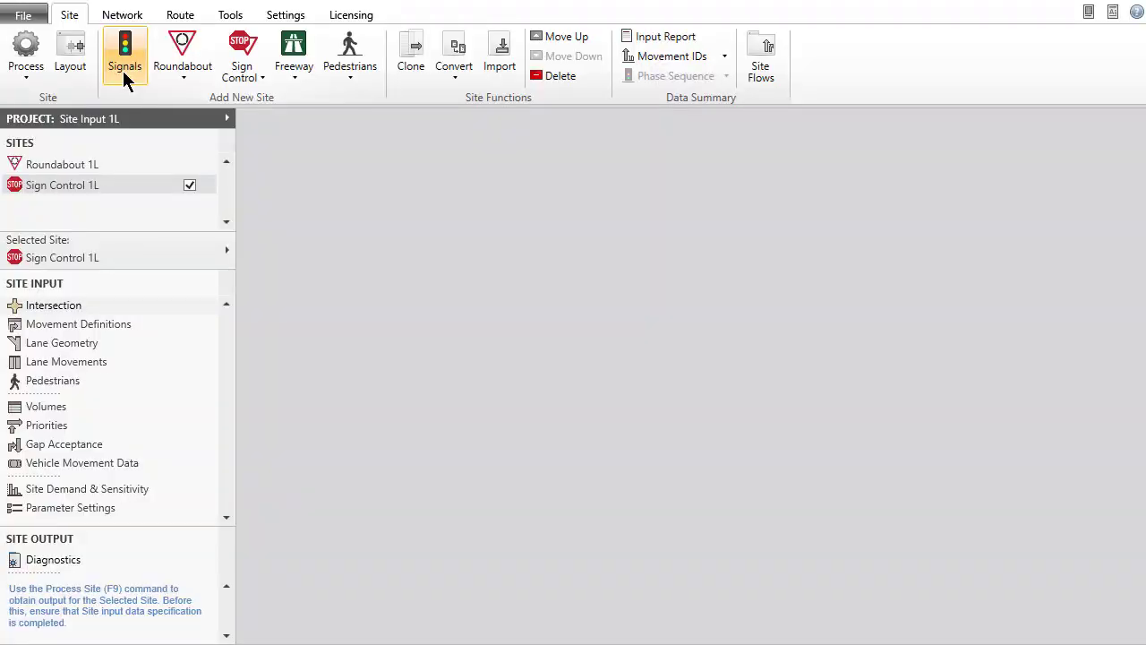
Add a signalised at-grade intersection site, Site1, and display its four-leg layout.
{"action": "left_click", "coordinate": [122, 71]}
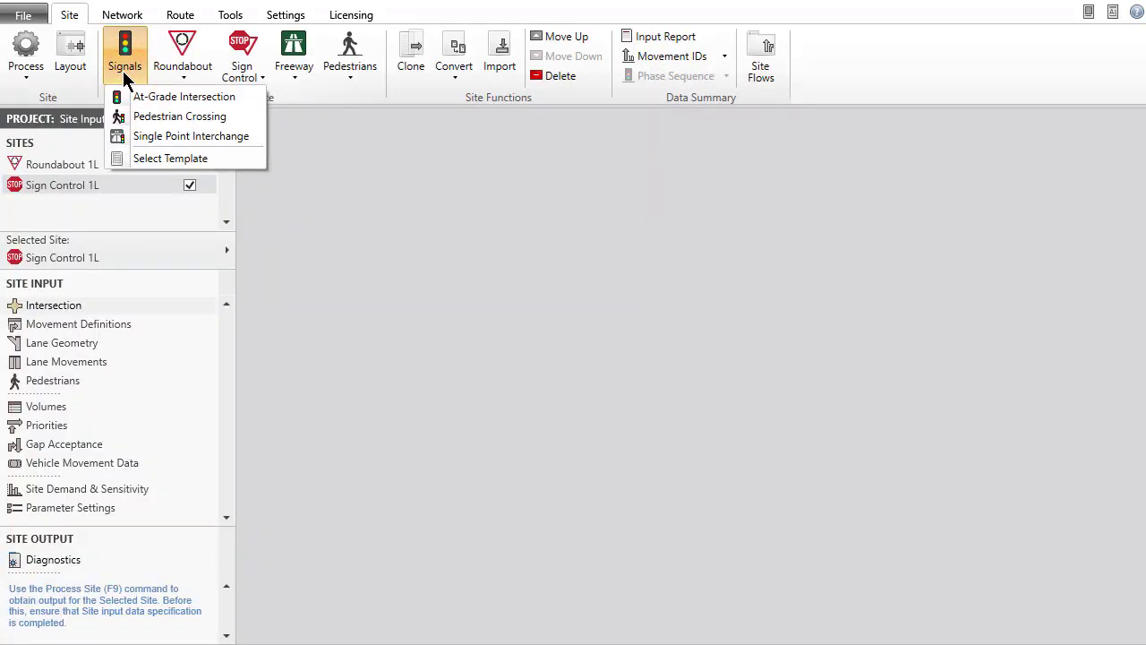
{"action": "left_click", "coordinate": [121, 95]}
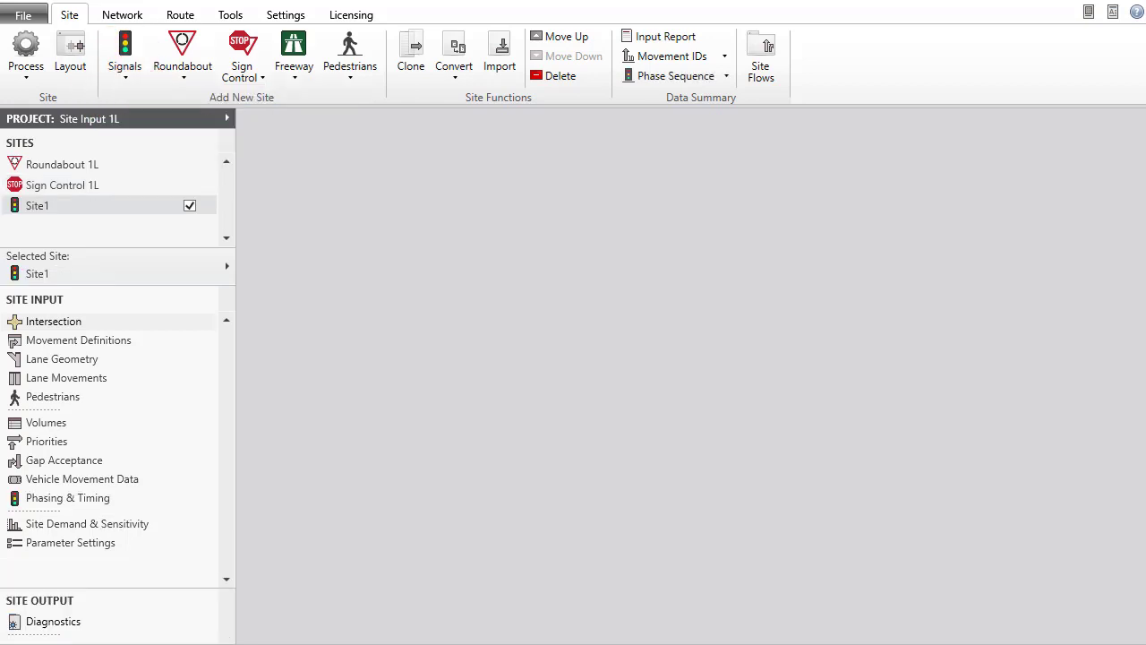
{"action": "left_click", "coordinate": [74, 49]}
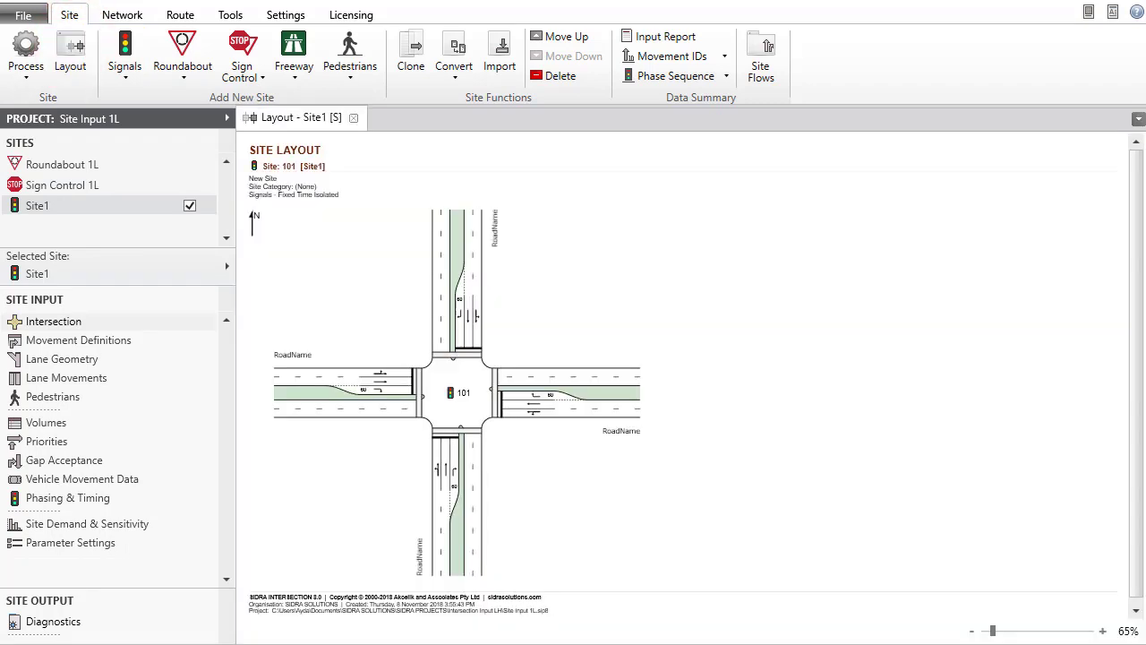
Open the INTERSECTION - Site1 dialog for the signalised site.
{"action": "left_click", "coordinate": [151, 321]}
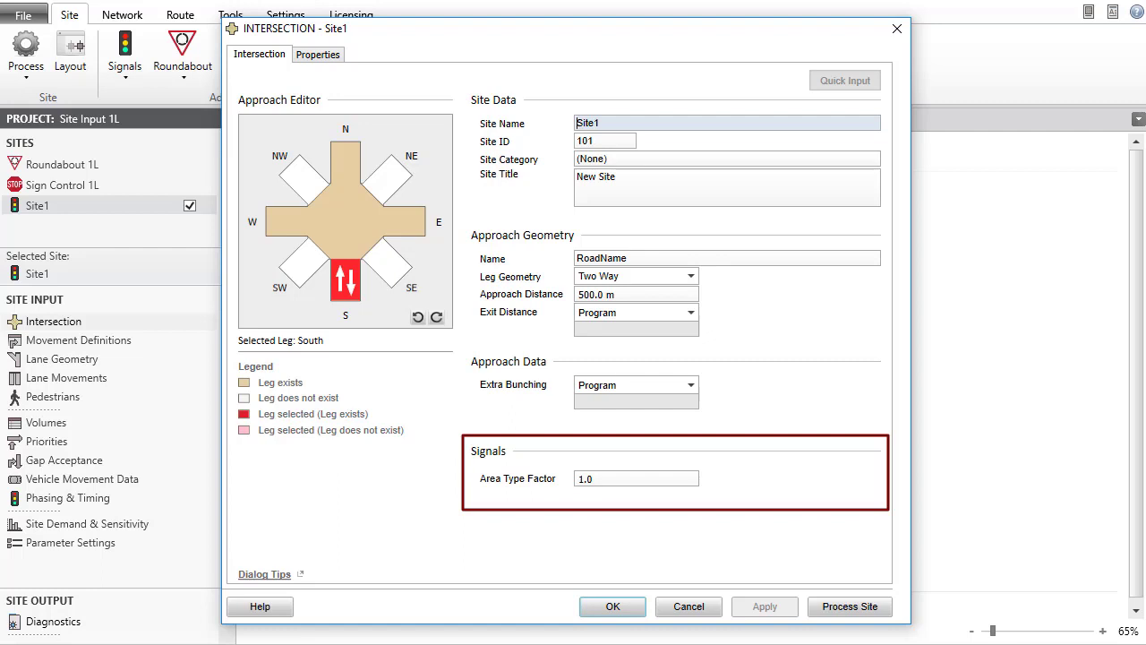
Set Area Type Factor 0.9 for all Site1 legs and begin naming the site Signals 1L.
{"action": "left_click", "coordinate": [591, 478]}
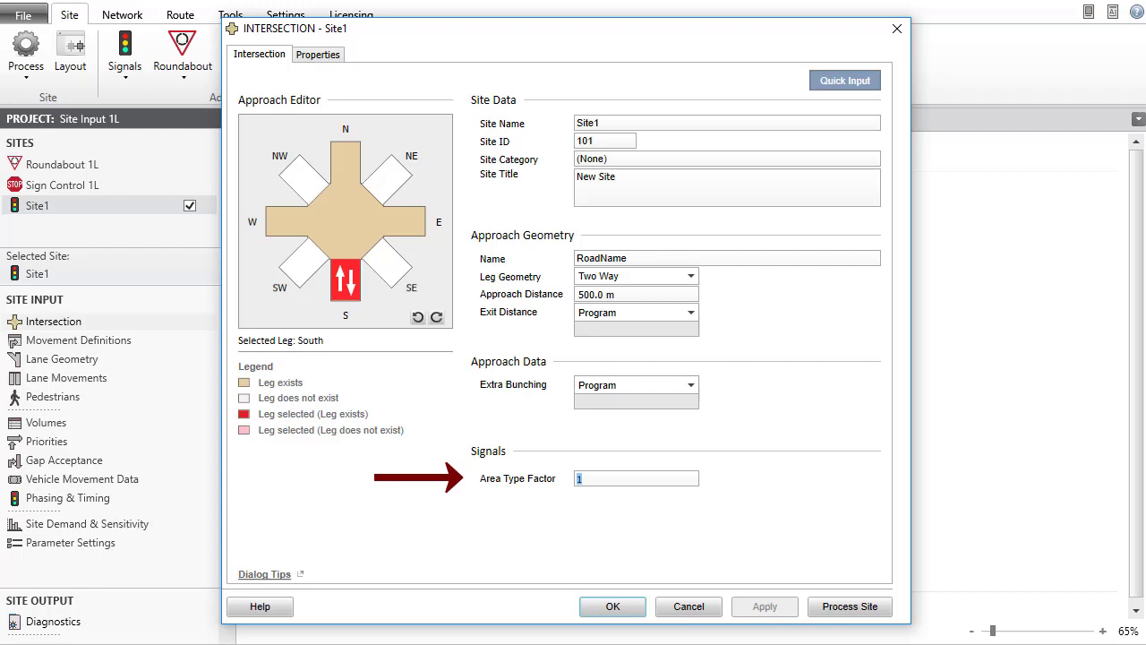
{"action": "type", "text": "0.9"}
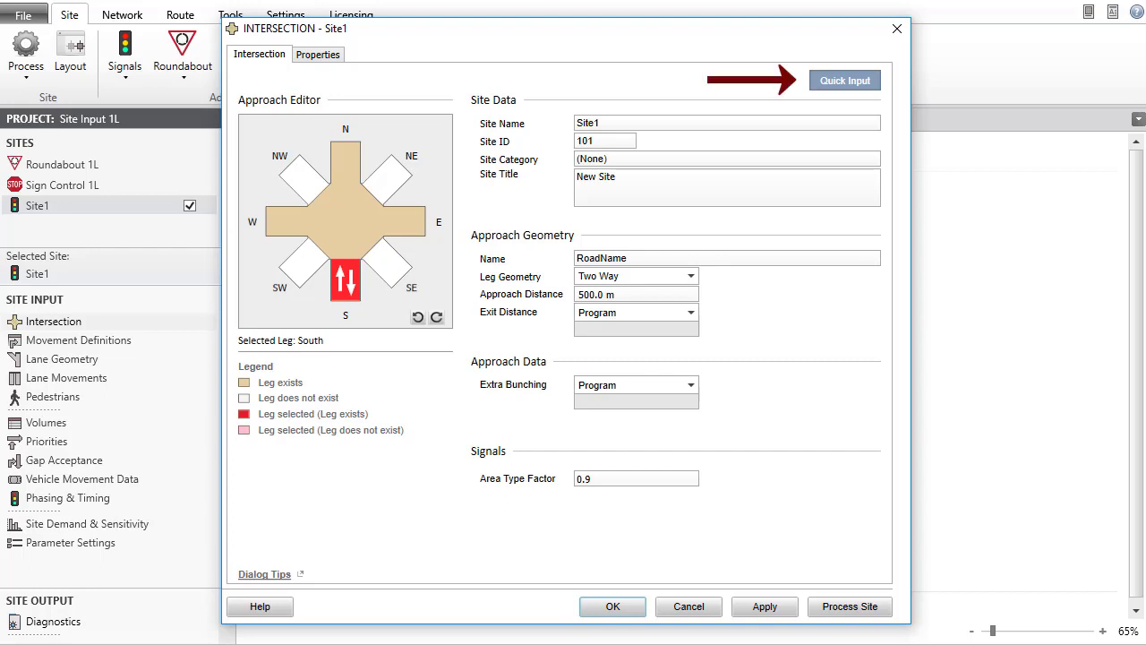
{"action": "left_click", "coordinate": [848, 82]}
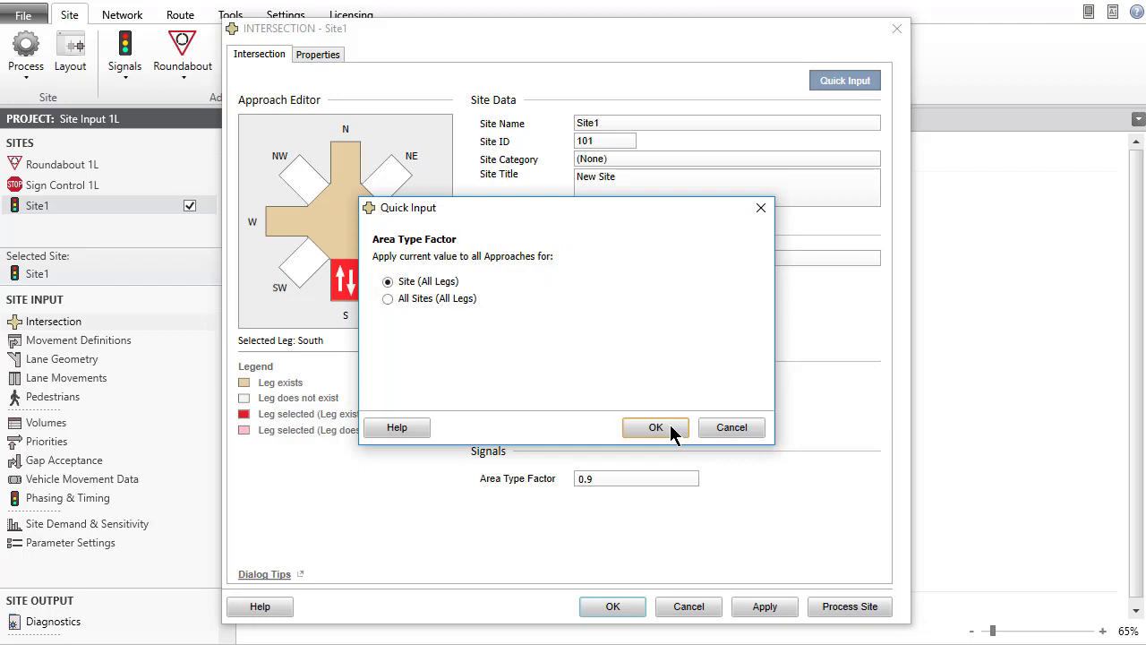
{"action": "left_click", "coordinate": [655, 427]}
{"action": "type", "text": "Signals 1L"}
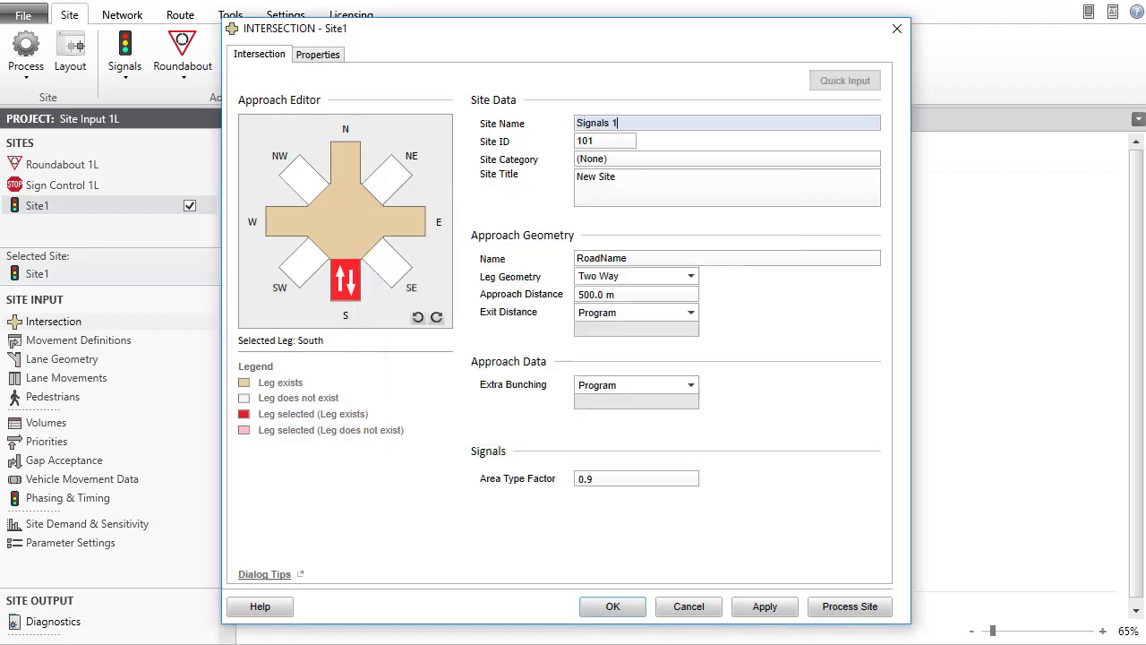
Give the site ID 103, Existing Design, titled 'Signalised Intersection Example with a Two-Segment Bus Lane and Turn Ban'.
{"action": "key", "text": "Tab"}
{"action": "type", "text": "103"}
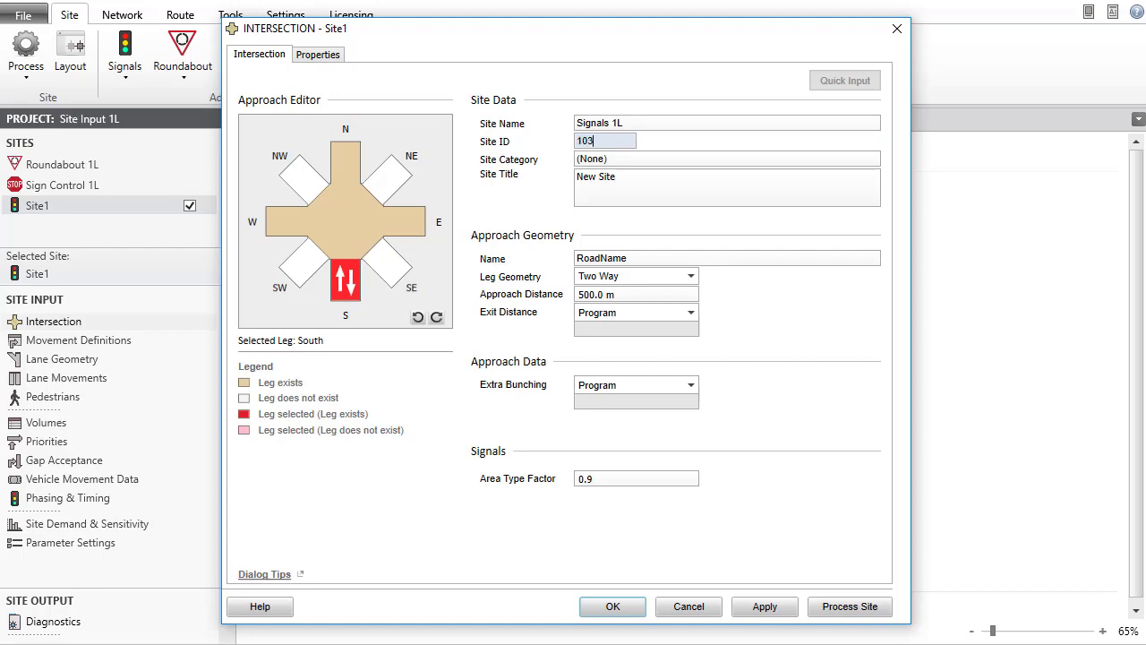
{"action": "key", "text": "Tab"}
{"action": "key", "text": "Down"}
{"action": "key", "text": "Tab"}
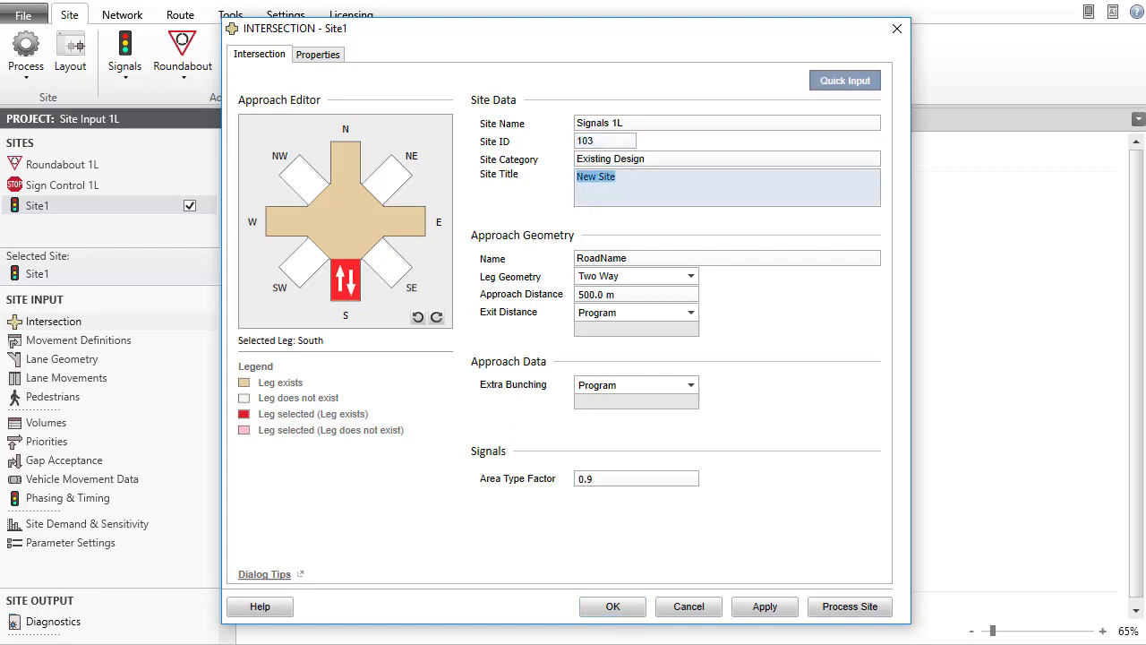
{"action": "type", "text": "Signalised Intersection Example with a Two-Segment Bus Lane and Turn Ban"}
Name the north–south legs Park Road and the east–west legs Walnut Street.
{"action": "key", "text": "Tab"}
{"action": "type", "text": "Park Roa"}
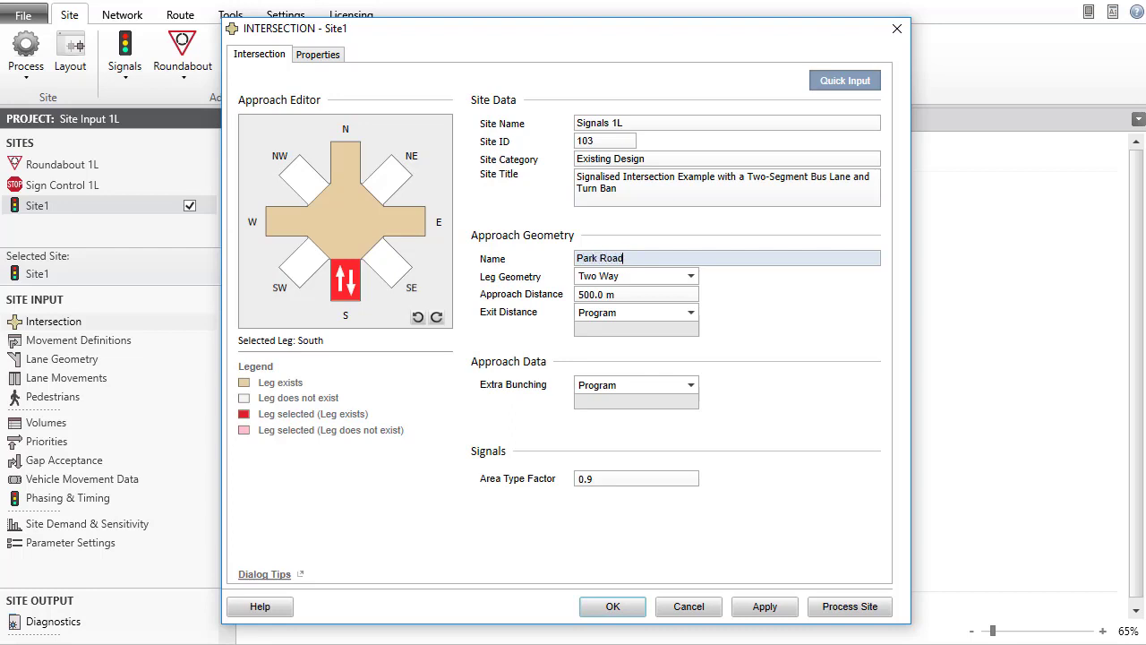
{"action": "type", "text": "d"}
{"action": "left_click", "coordinate": [346, 162]}
{"action": "type", "text": "Park Road"}
{"action": "left_click", "coordinate": [287, 221]}
{"action": "type", "text": "Walnut Street"}
{"action": "left_click", "coordinate": [404, 221]}
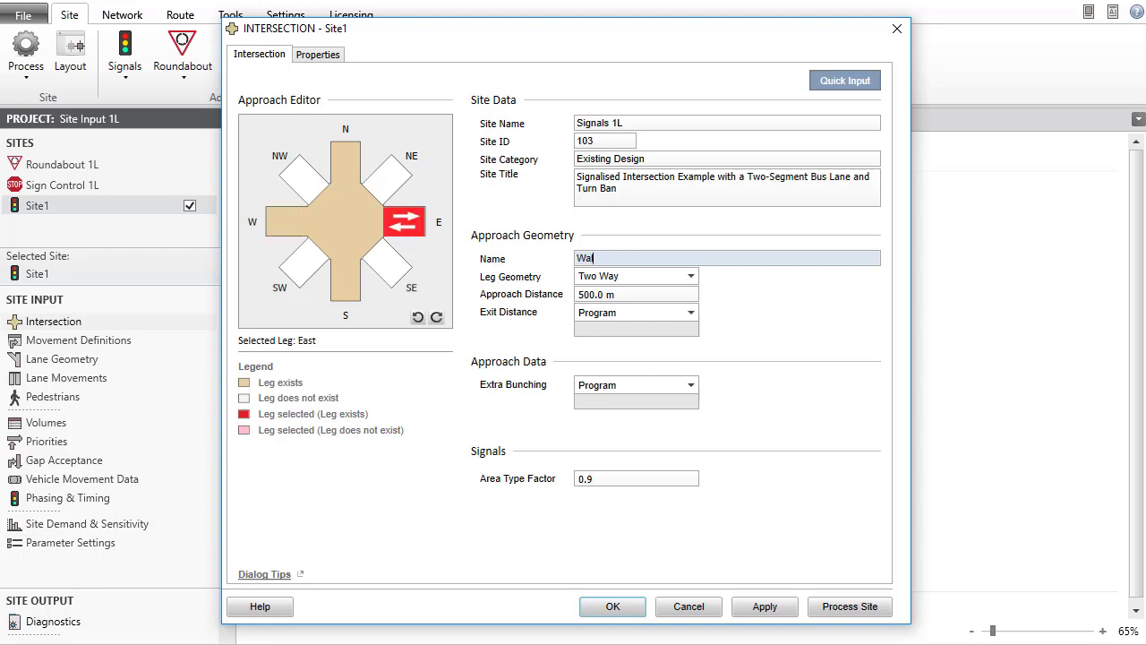
{"action": "type", "text": "ut Street"}
Confirm the Signals 1L settings, close its layout view, and save the project.
{"action": "left_click", "coordinate": [613, 607]}
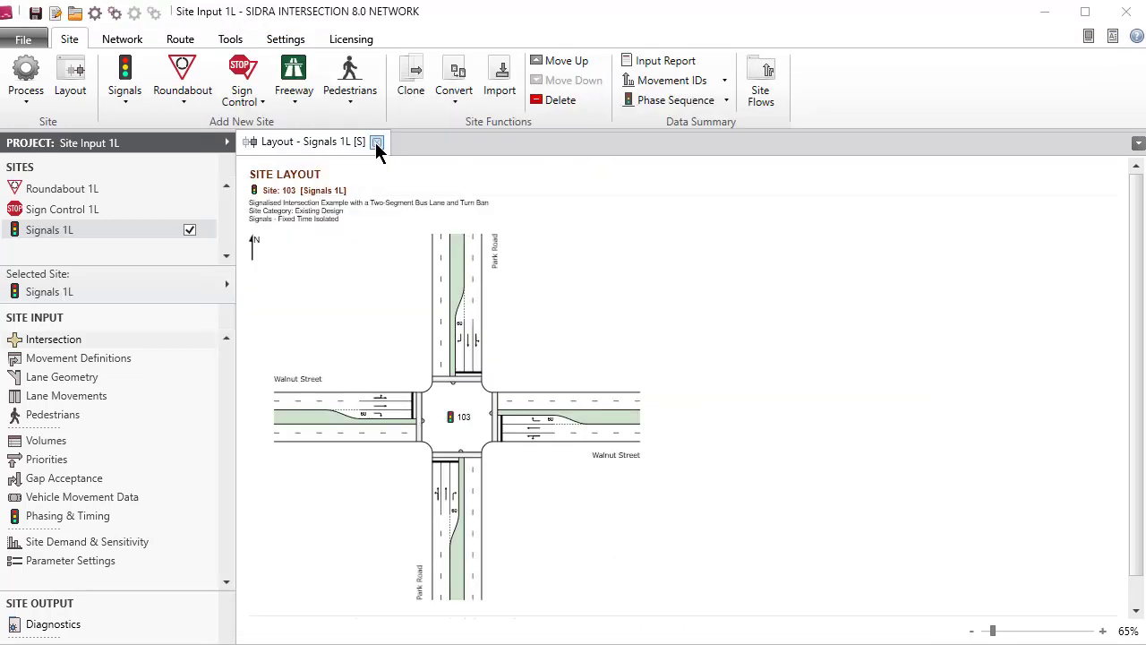
{"action": "left_click", "coordinate": [377, 143]}
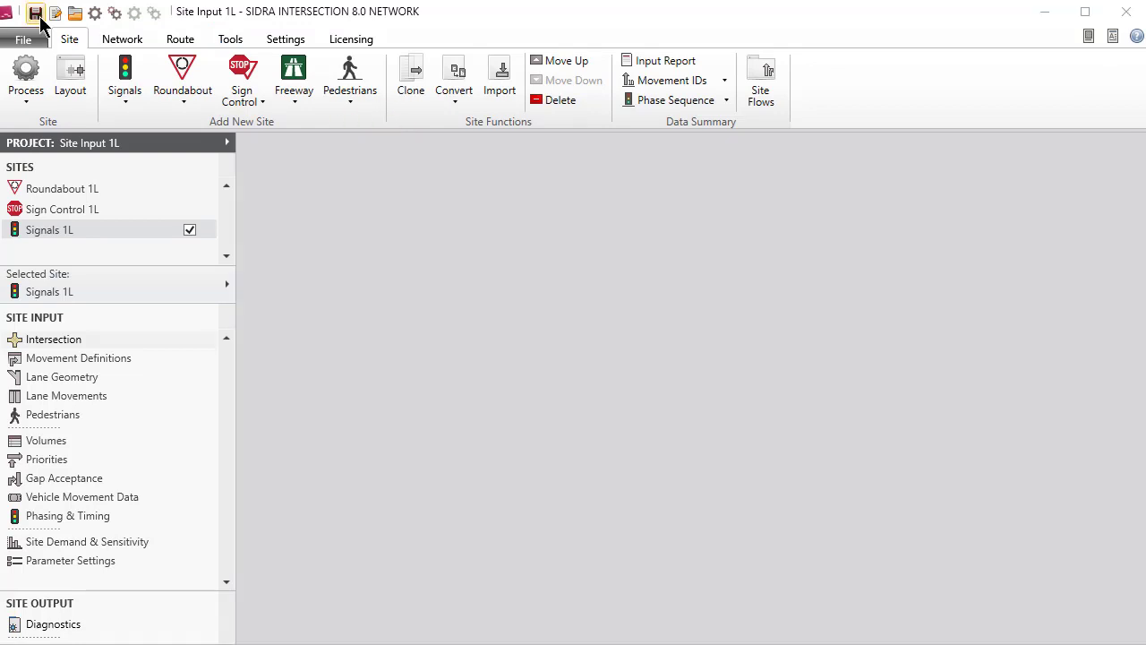
{"action": "left_click", "coordinate": [40, 18]}
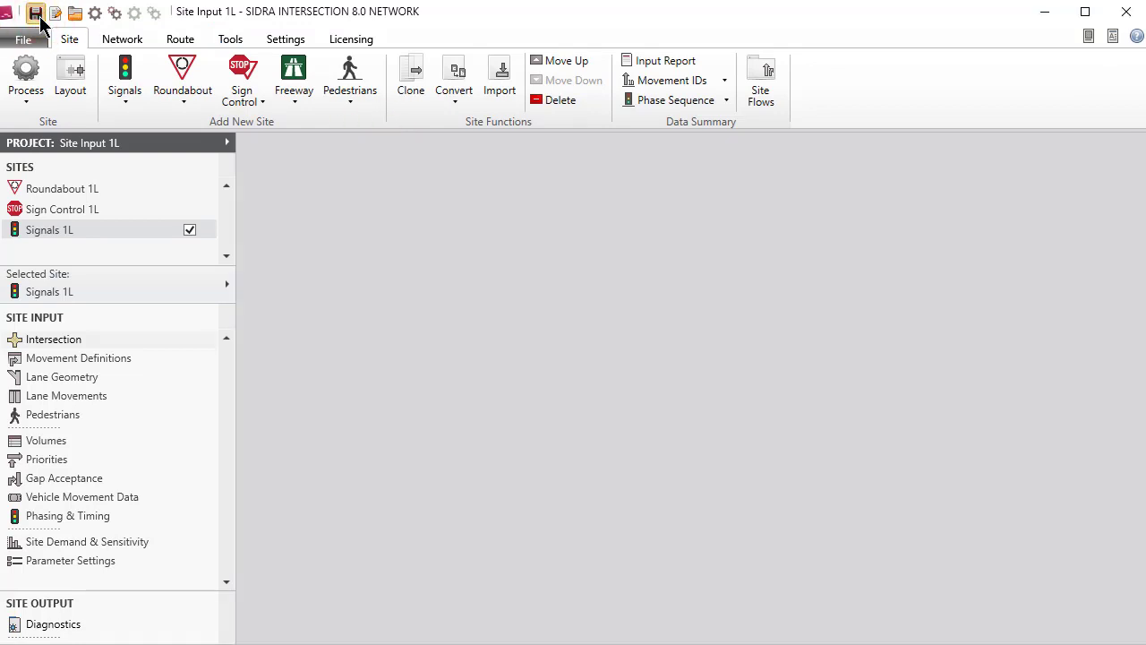